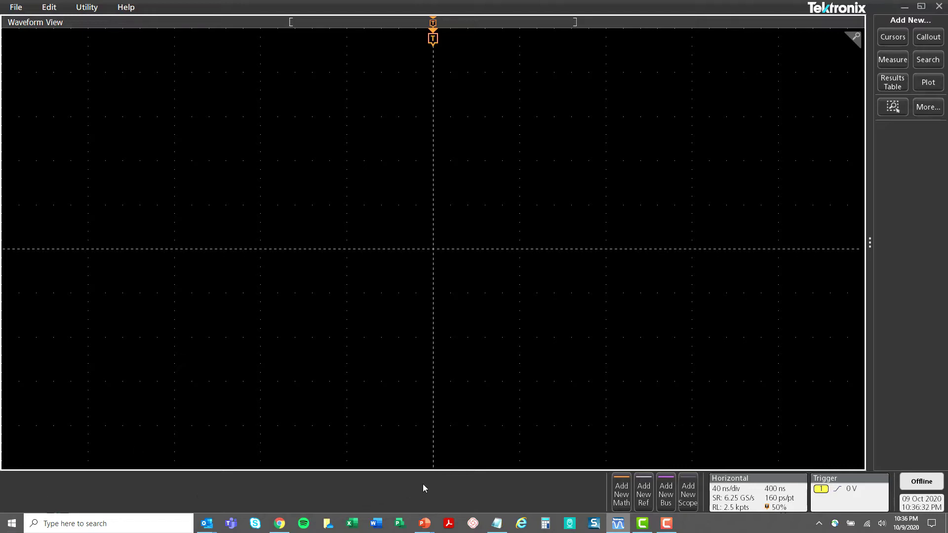
- Restore TekScope's default setup from the waveform area's right-click menu
right_click(407, 296)
click(486, 416)
- Connect the MSO64 at 192.168.254.39 over the network as Scope 1, then close the dialog
click(693, 487)
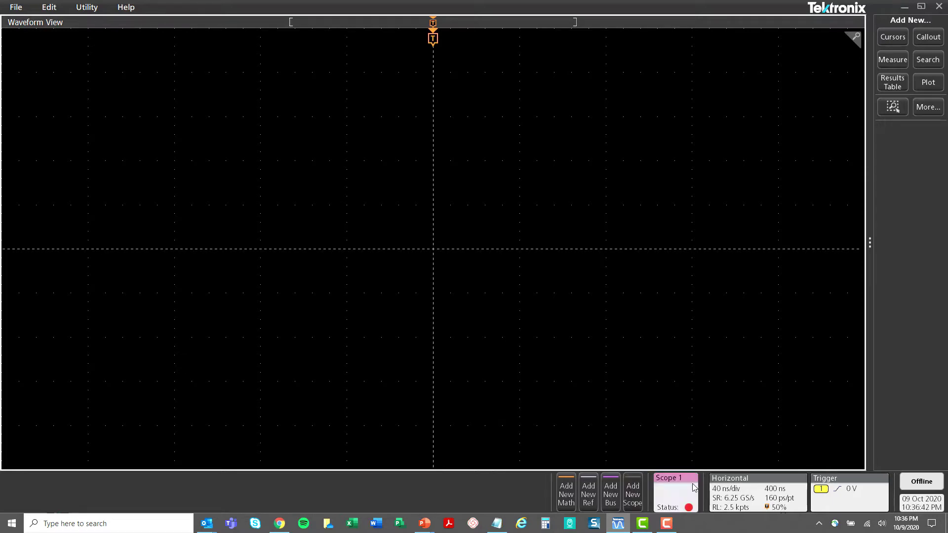
click(656, 375)
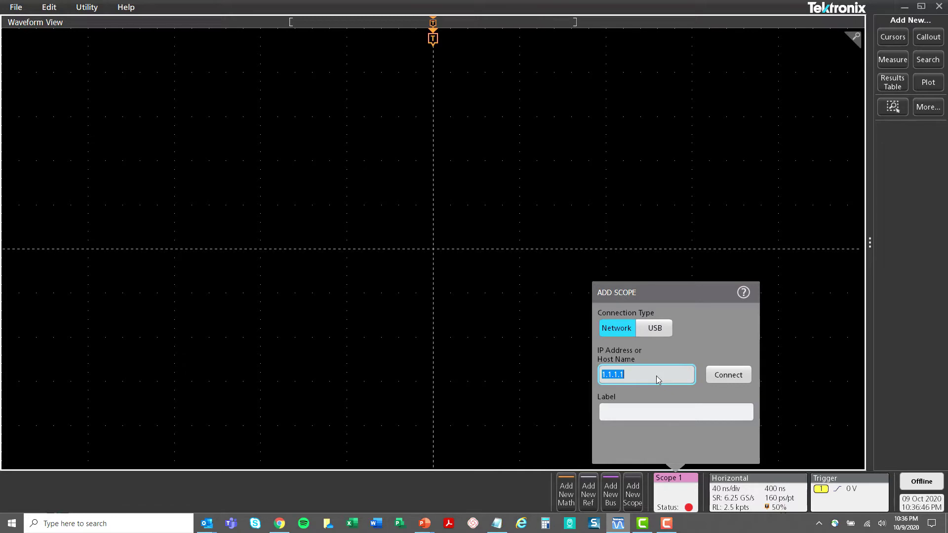
text(192.168.254.39)
click(719, 377)
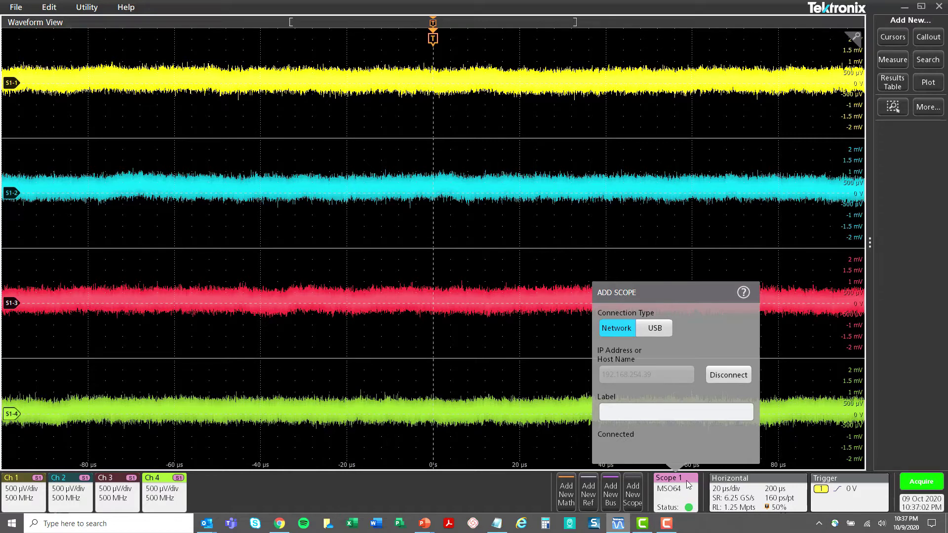
click(554, 392)
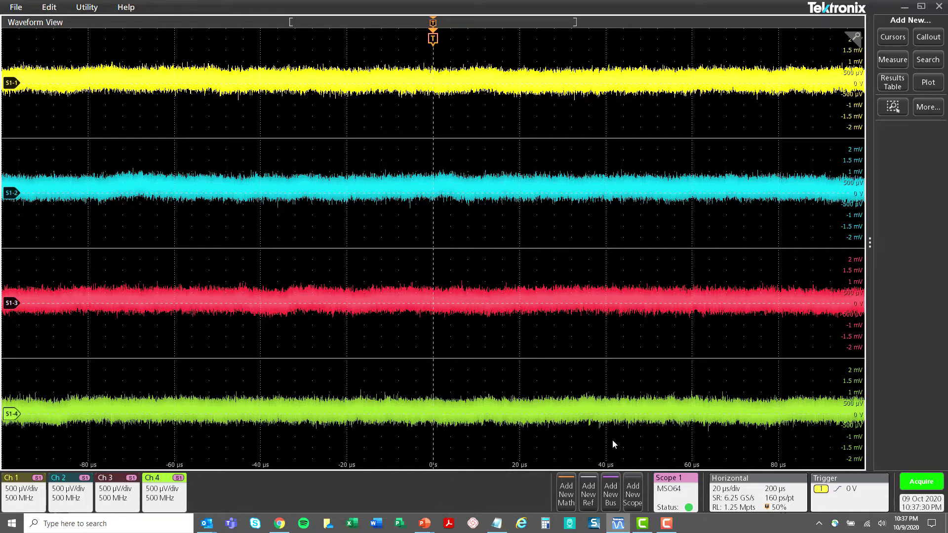
- Add Scope 2 and connect it to the MSO58 at 192.168.254.40
click(640, 494)
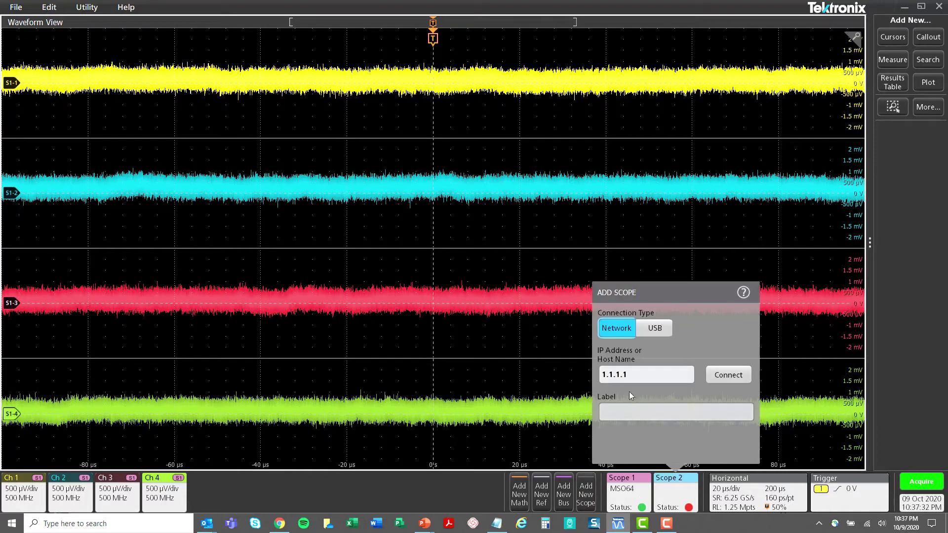
click(633, 377)
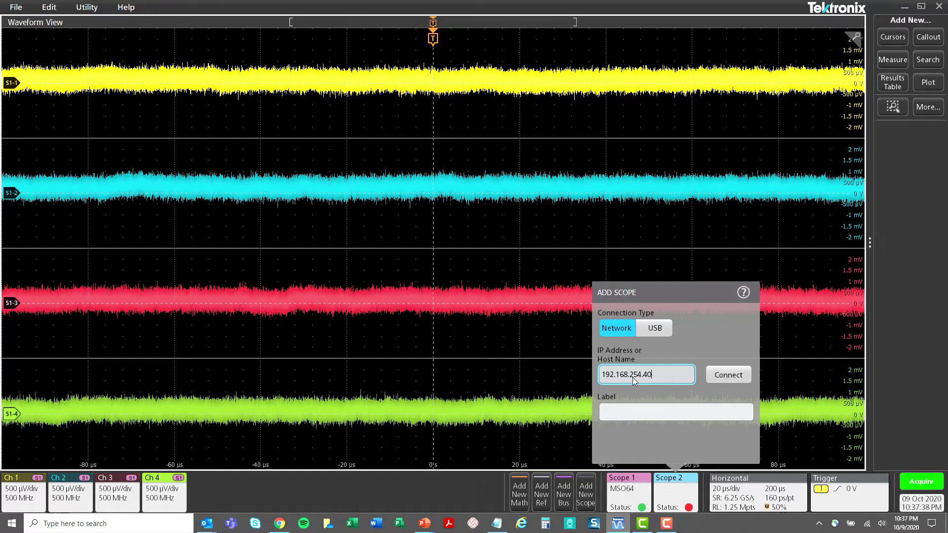
click(728, 375)
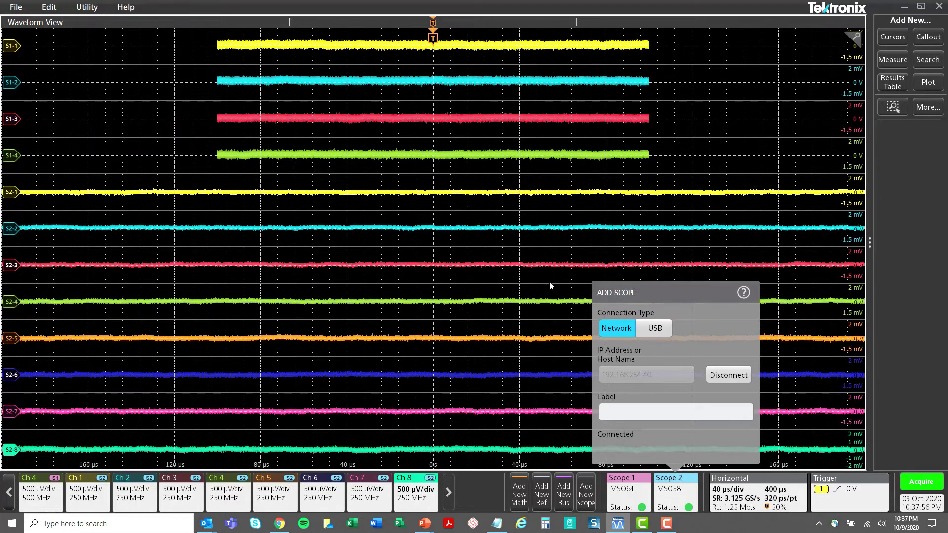
- Dismiss the Add Scope panel to reveal all twelve live traces from both scopes
click(693, 147)
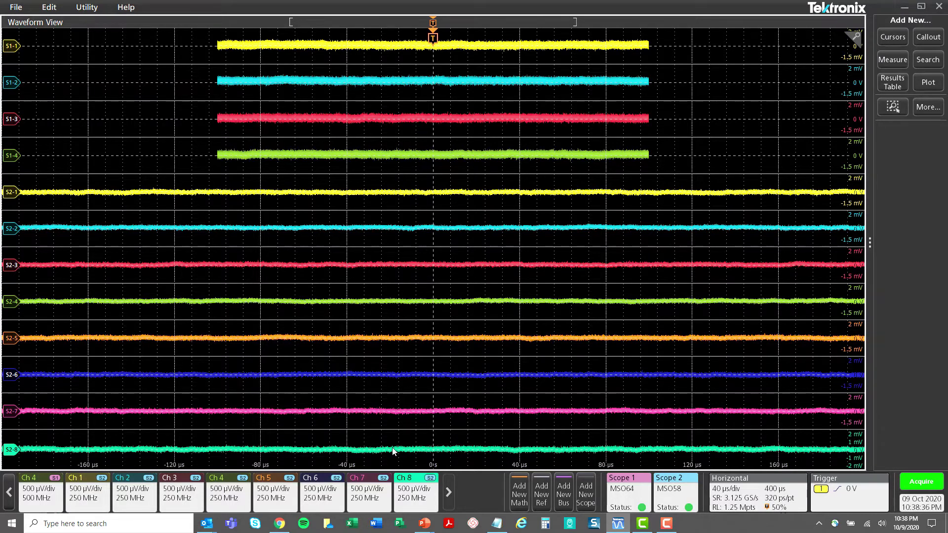
click(9, 491)
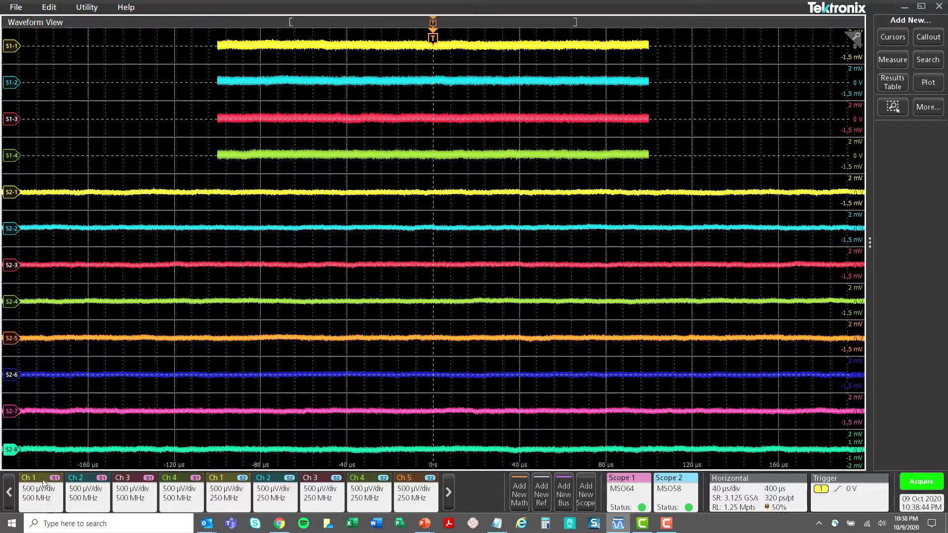
click(82, 493)
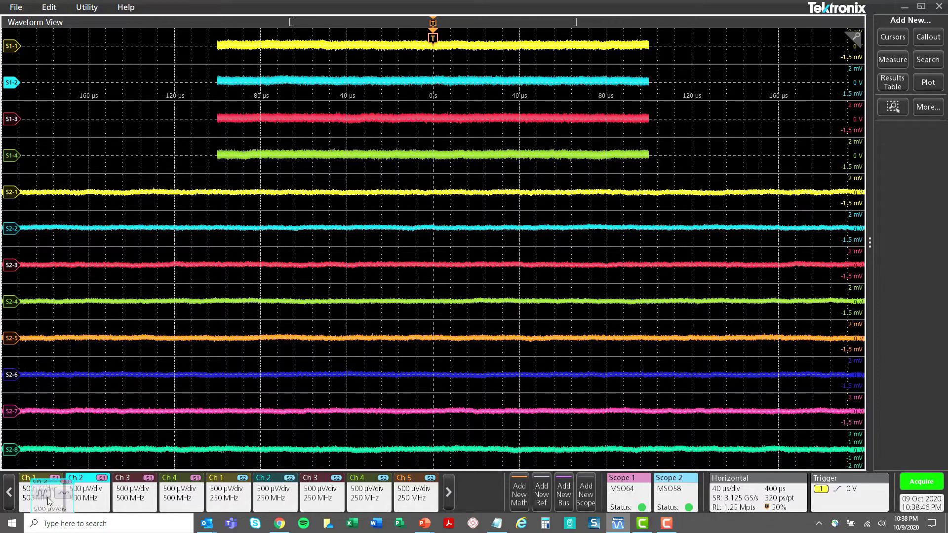
mouse_move(44, 496)
mouse_down()
mouse_move(126, 493)
mouse_move(87, 493)
mouse_up()
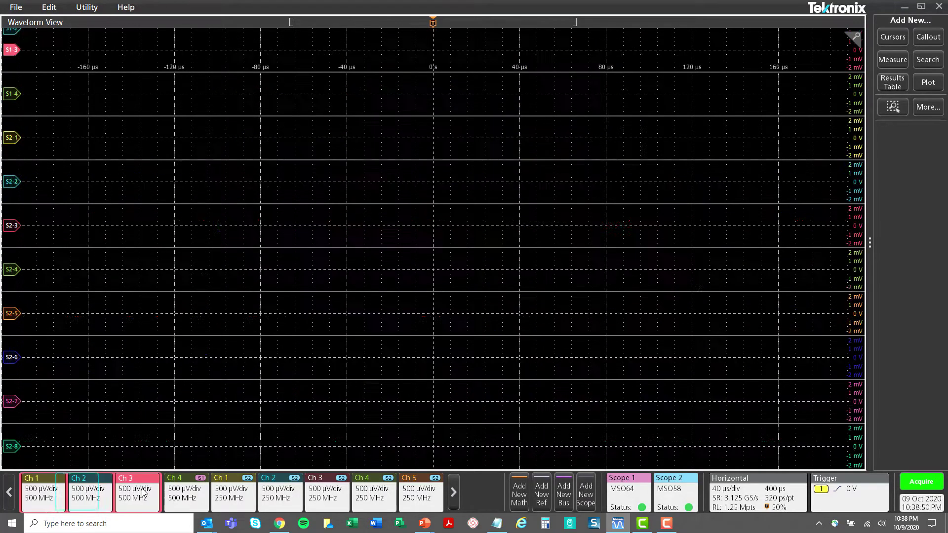
drag(176, 496, 131, 496)
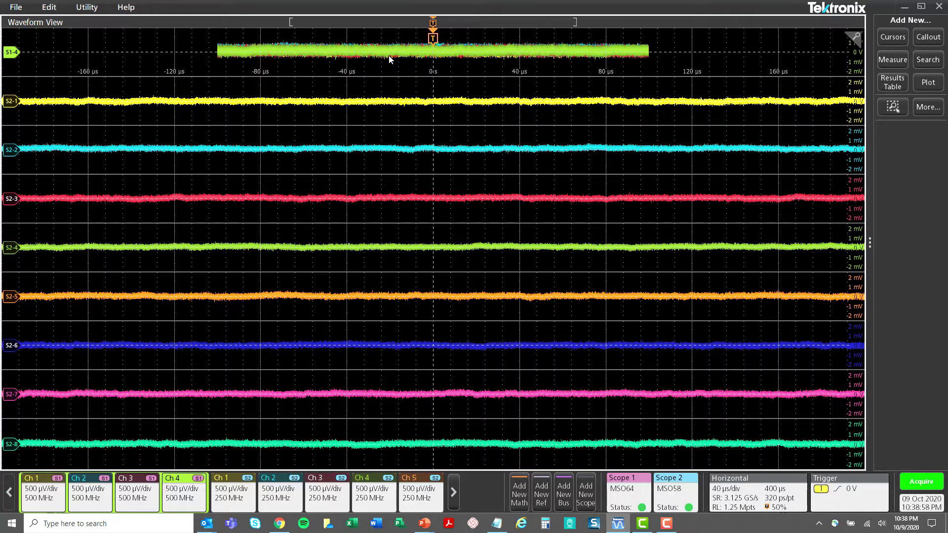
right_click(150, 502)
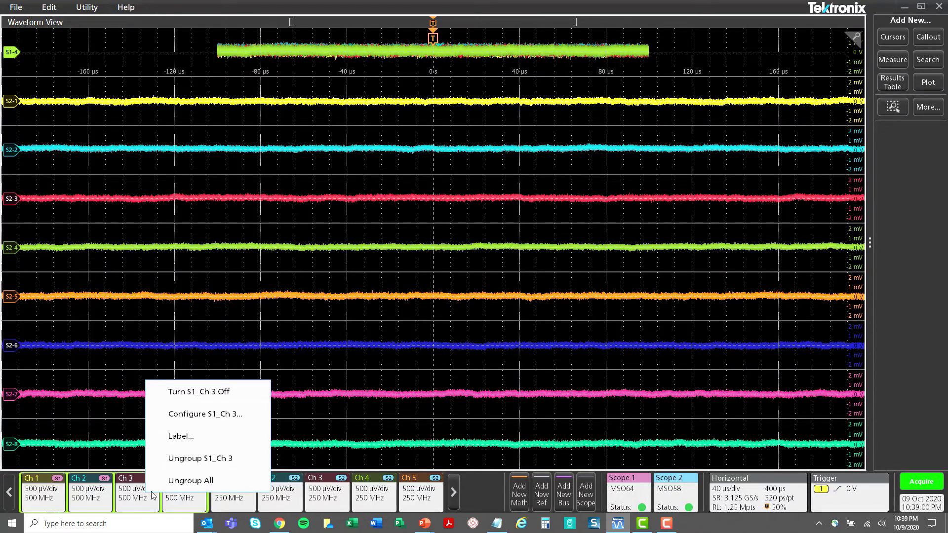
click(158, 480)
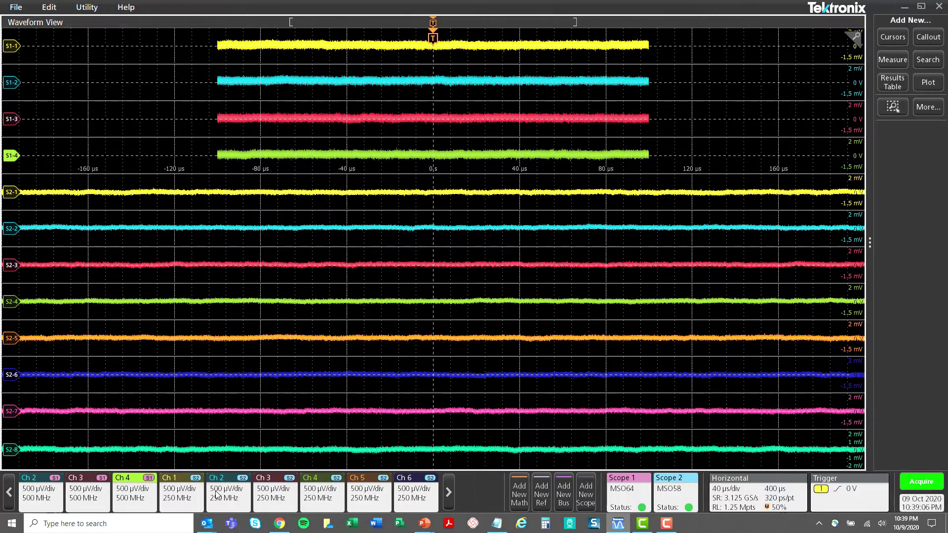
drag(230, 487, 163, 490)
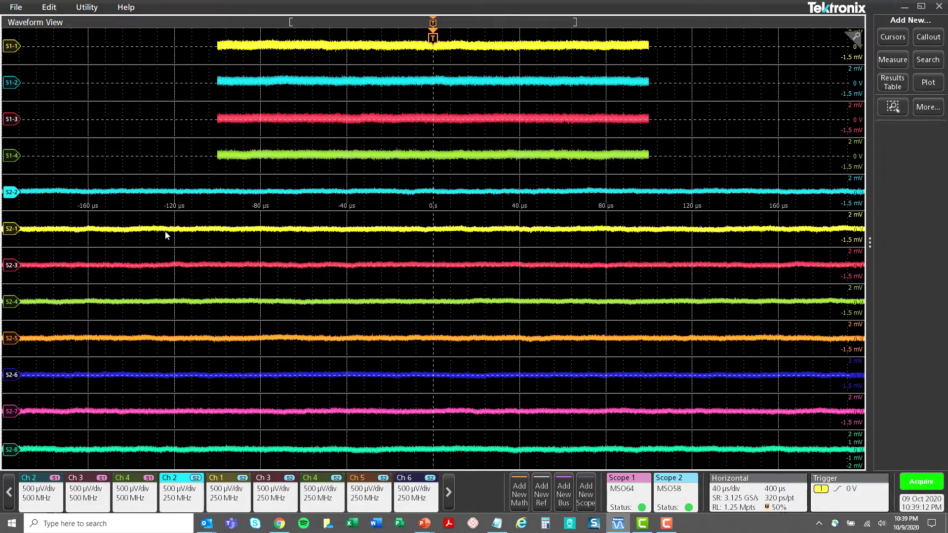
mouse_move(196, 492)
mouse_down()
mouse_move(259, 498)
mouse_move(249, 498)
mouse_up()
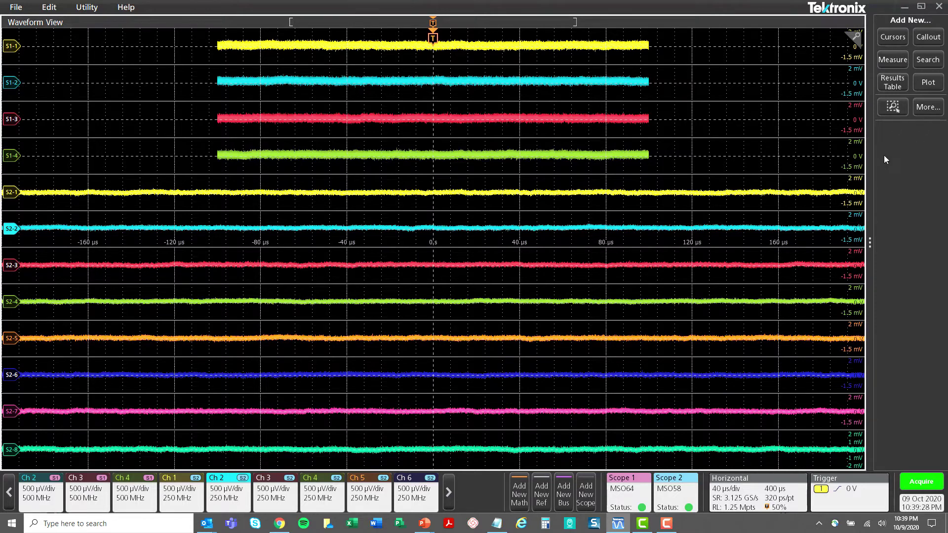
- Add Amplitude measurements on S1 Ch 1 (47.25 µV) and S2 Ch 2 (22.97 µV)
click(580, 37)
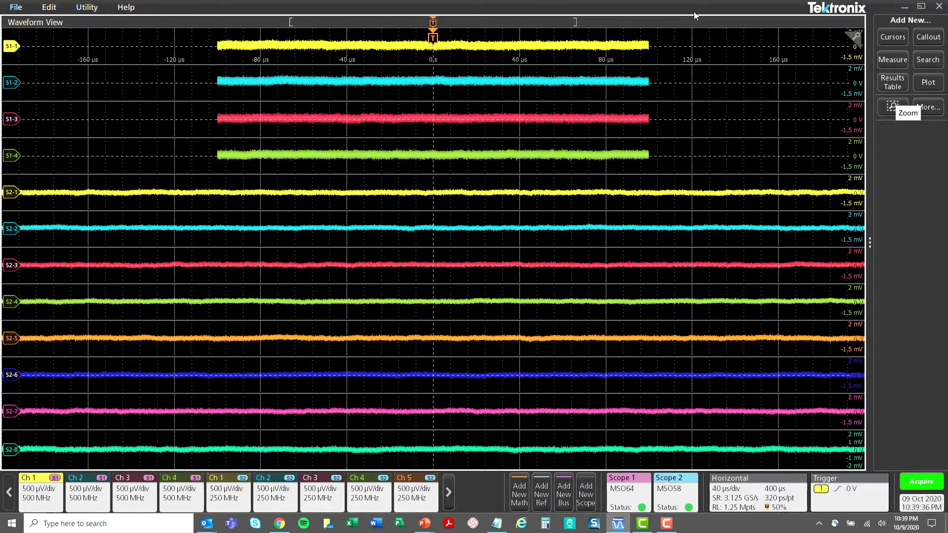
click(891, 60)
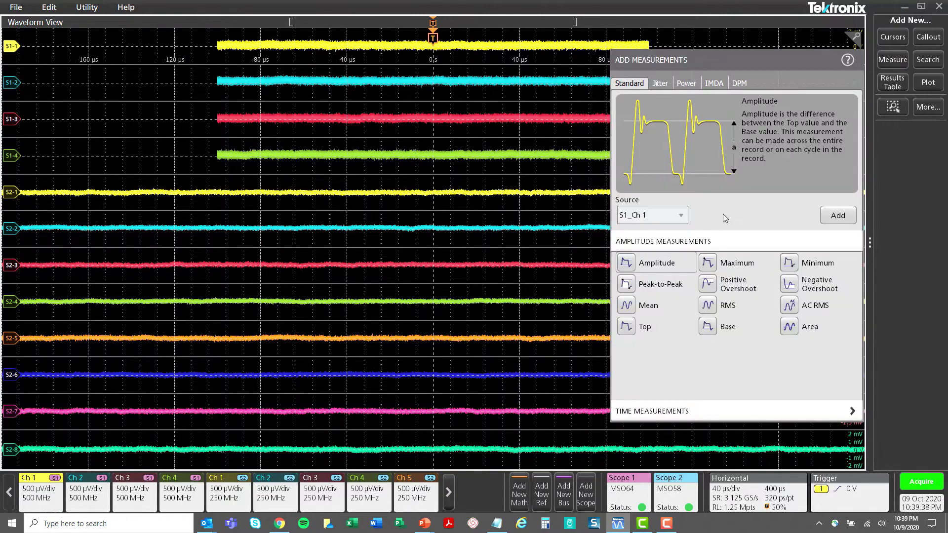
double_click(634, 267)
click(926, 232)
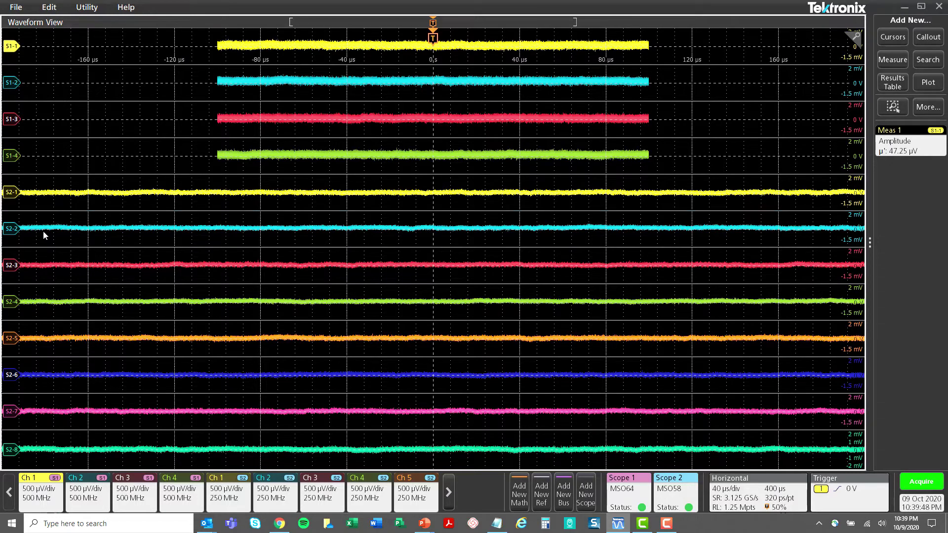
click(12, 229)
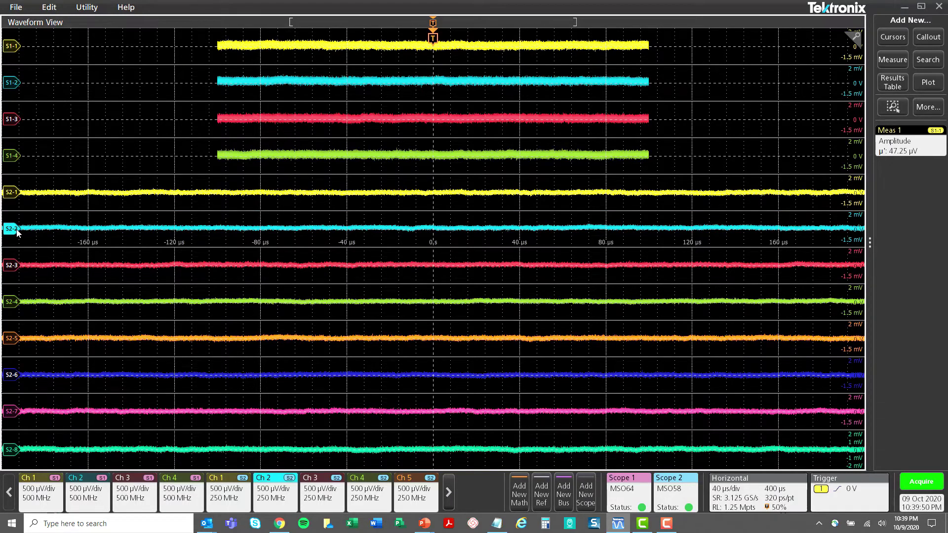
click(902, 61)
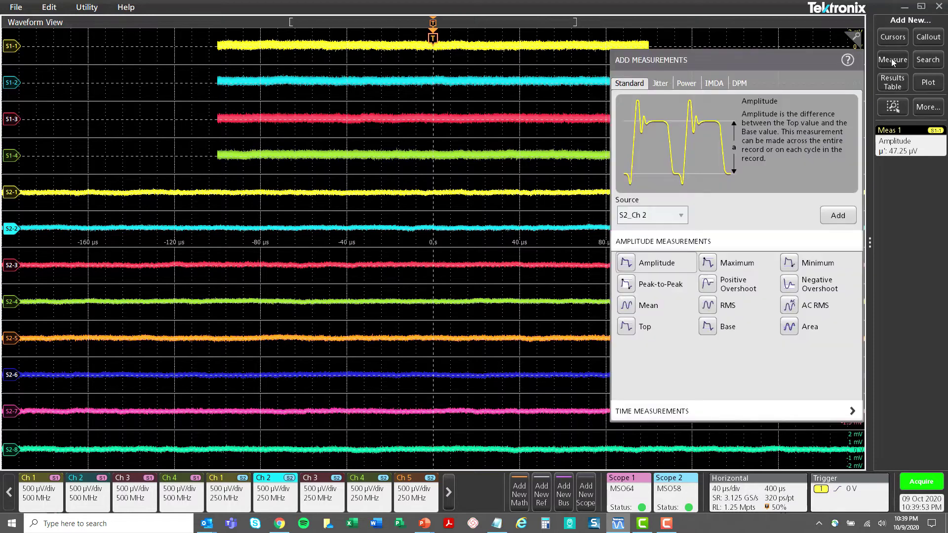
double_click(633, 265)
click(910, 274)
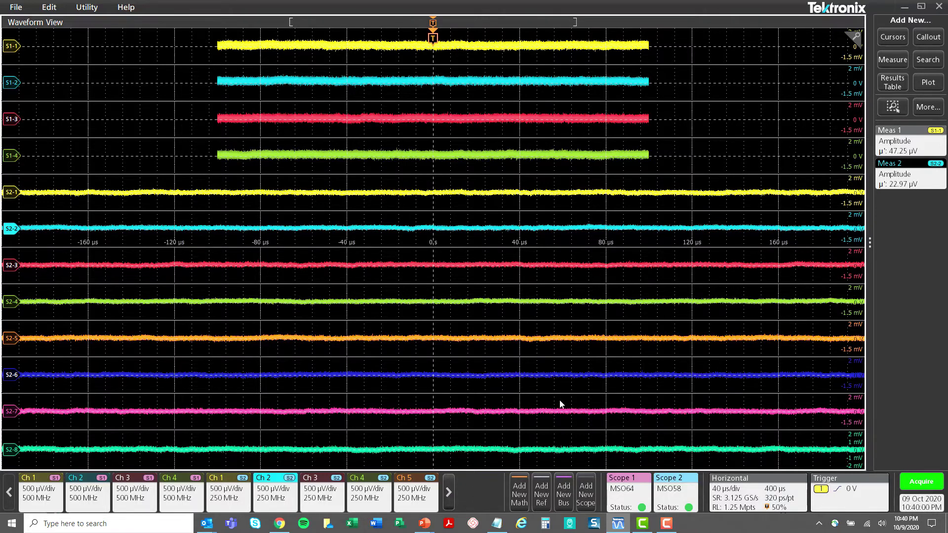
- Remove the Meas 2 and Meas 1 amplitude readouts by dragging them away
drag(899, 176, 943, 175)
drag(899, 141, 940, 193)
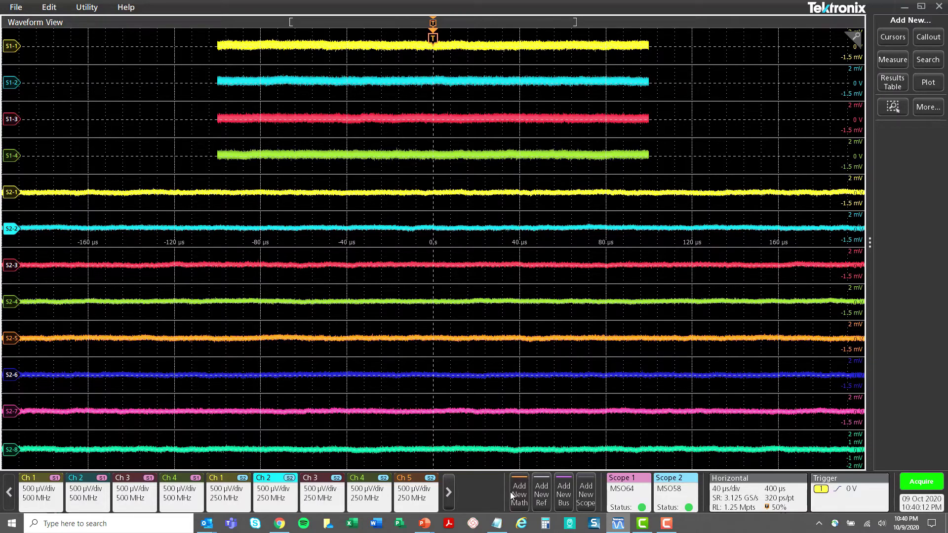
- Hide Scope 1's Ch 1, Ch 3 and Ch 4, leaving only Ch 2
click(618, 490)
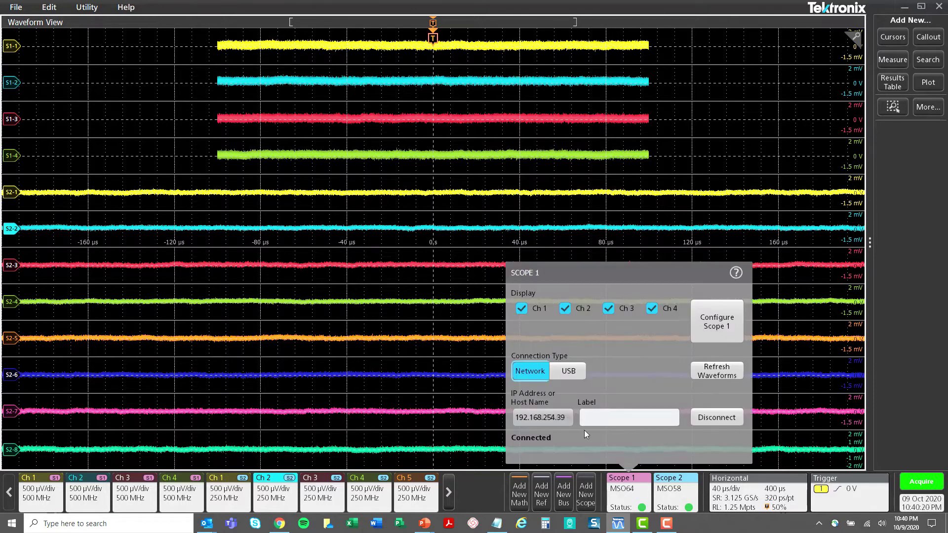
click(521, 309)
click(608, 308)
click(647, 309)
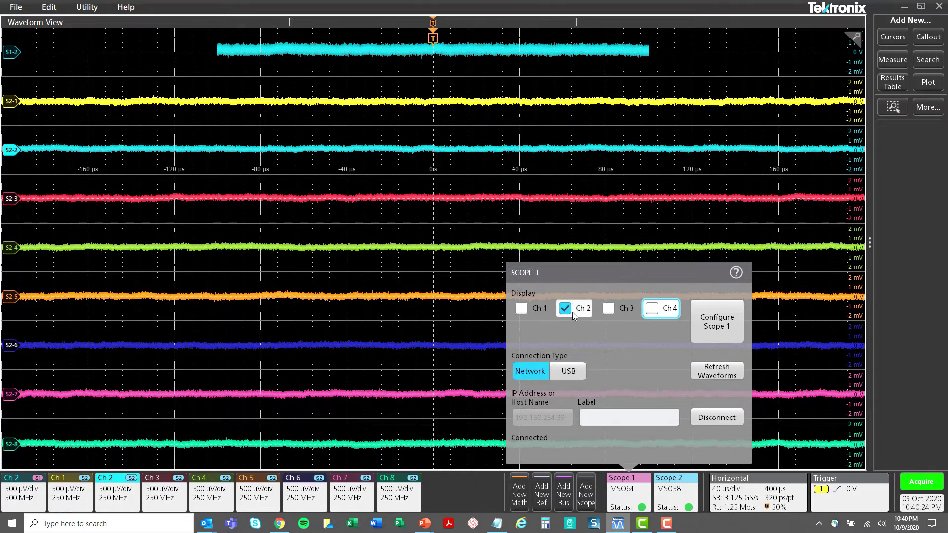
click(636, 218)
- Hide every Scope 2 channel except Ch 7, leaving Ch 7 selected
click(670, 491)
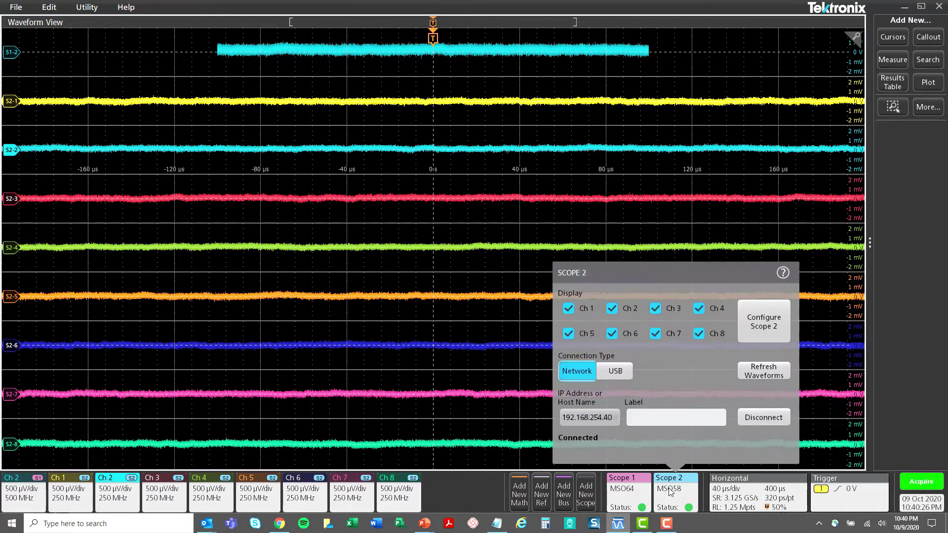
click(699, 334)
click(611, 334)
click(568, 334)
click(568, 308)
click(611, 308)
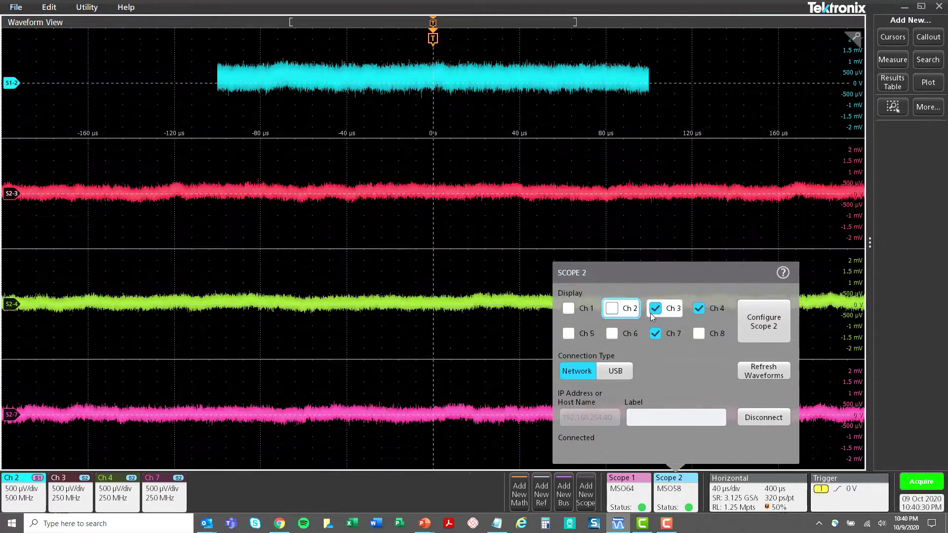
click(655, 308)
click(698, 308)
click(712, 197)
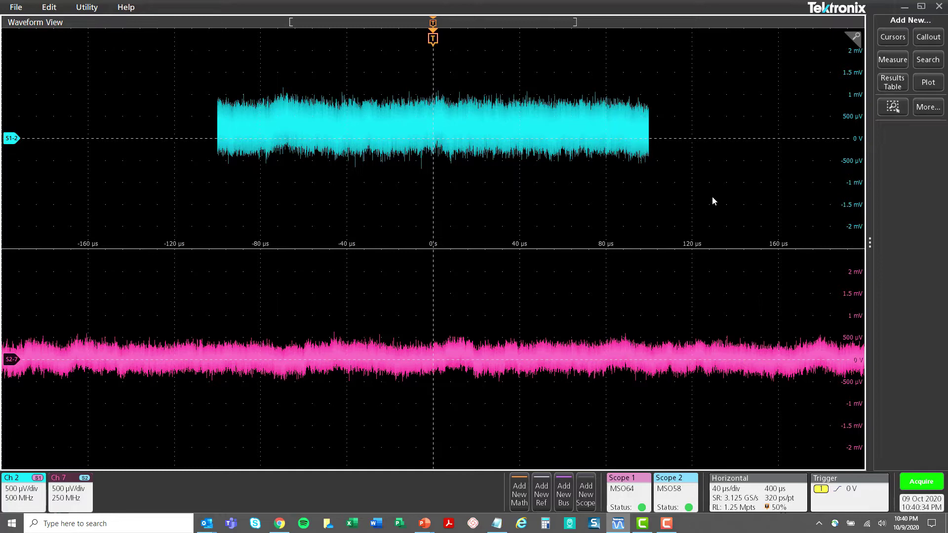
click(652, 299)
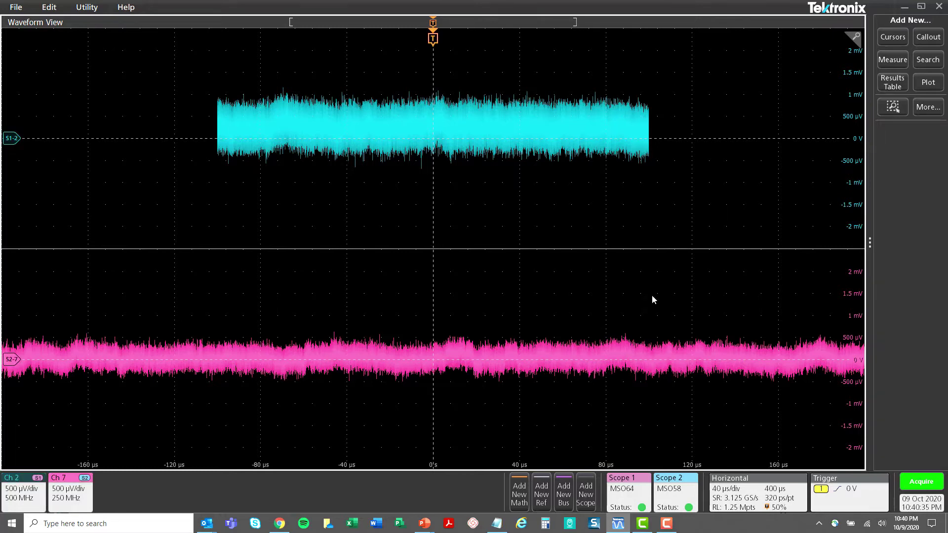
- Add a Minimum measurement on Scope 2's Ch 7, reading -502.6 µV
click(879, 60)
click(787, 265)
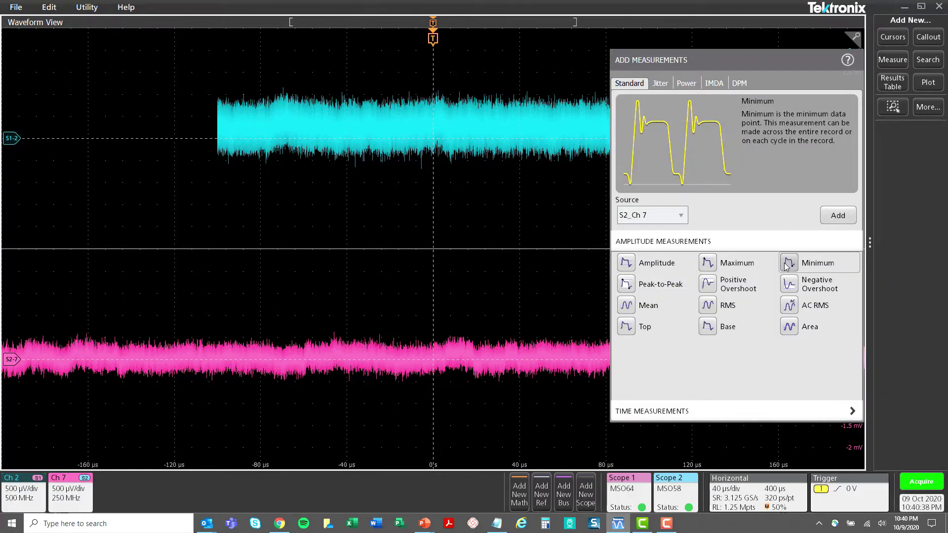
drag(787, 265, 912, 247)
click(911, 247)
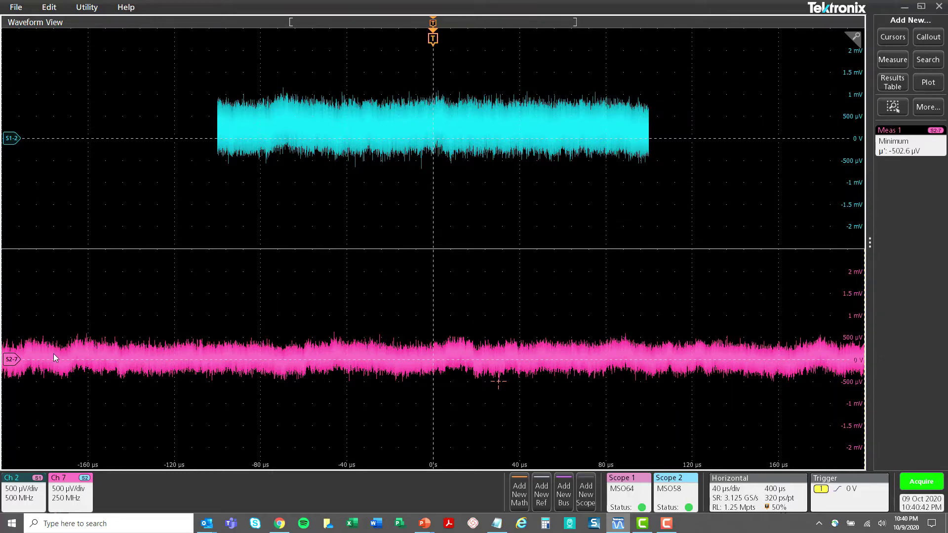
- Add a Maximum measurement on Scope 1's Ch 2, reading 1.151 mV
click(483, 185)
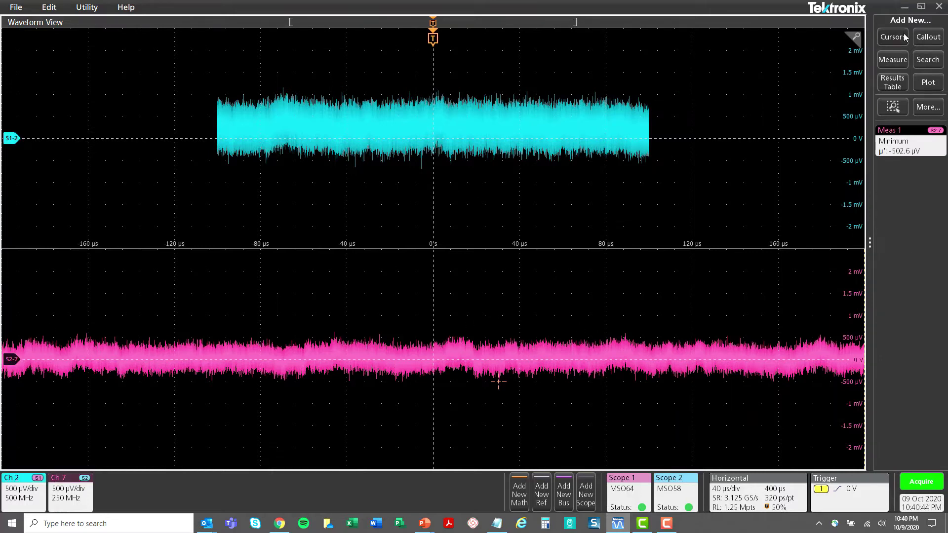
click(891, 59)
double_click(746, 258)
click(926, 241)
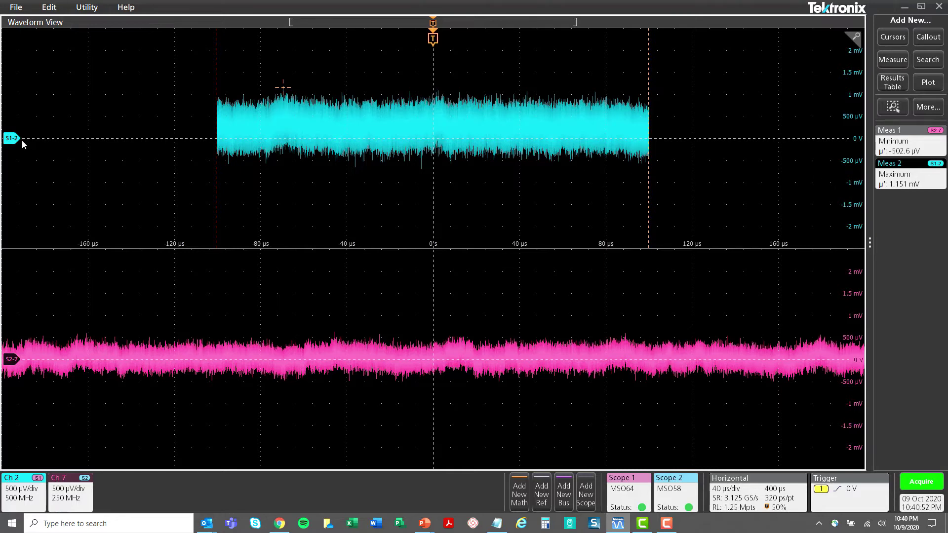
click(623, 490)
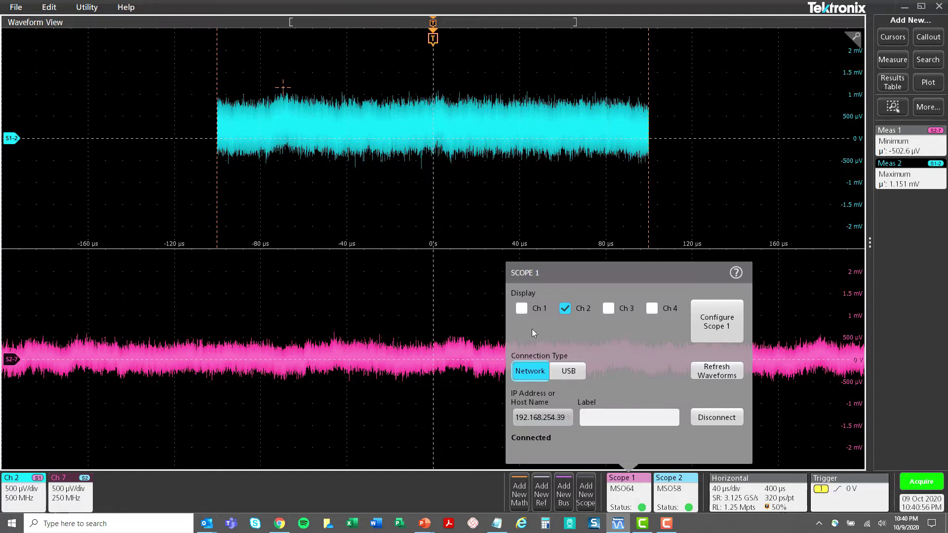
- Turn on all four Scope 1 channels, Ch 1 through Ch 4
click(560, 310)
click(521, 308)
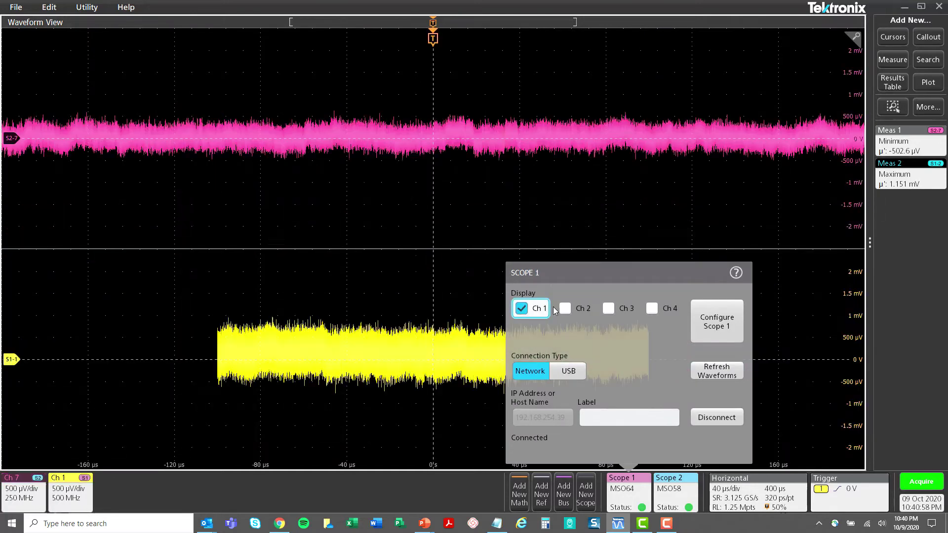
click(564, 308)
click(608, 308)
click(652, 308)
- Turn on all eight Scope 2 channels, Ch 1 through Ch 8, and close the panel
click(684, 485)
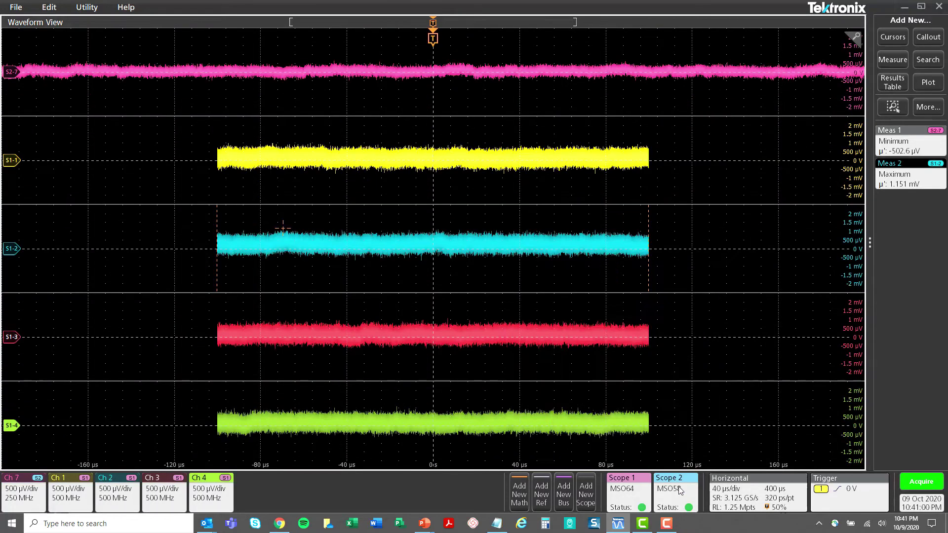
click(655, 333)
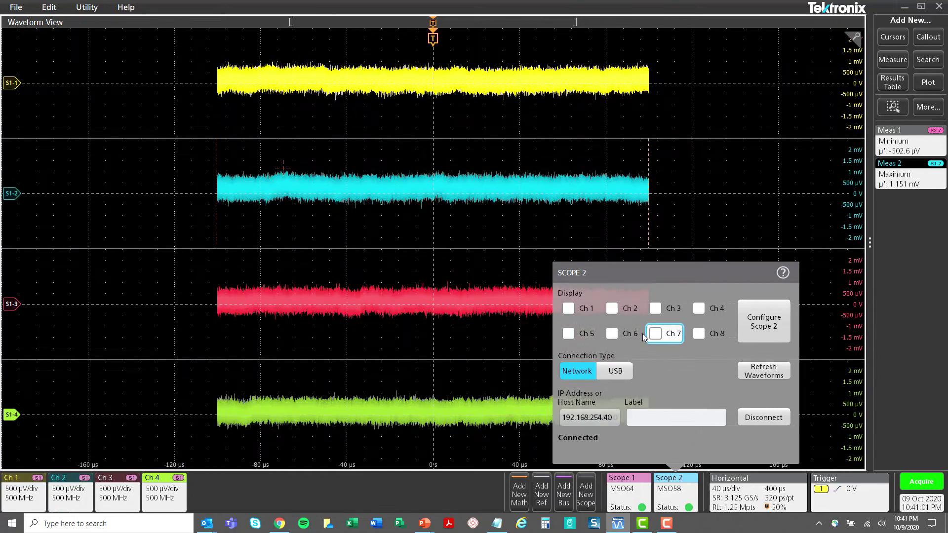
click(574, 311)
click(612, 308)
click(655, 308)
click(698, 308)
click(612, 333)
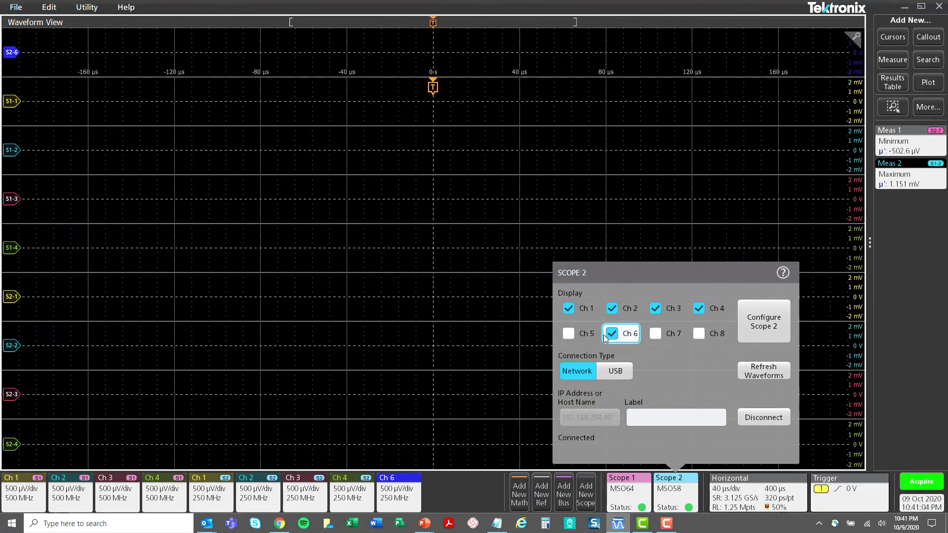
click(568, 333)
click(622, 333)
click(625, 334)
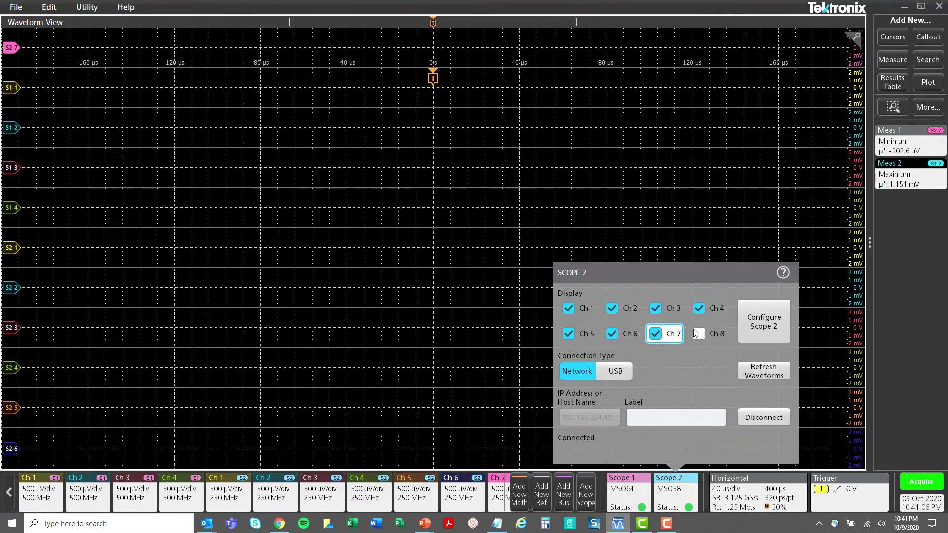
click(655, 333)
click(698, 333)
click(729, 197)
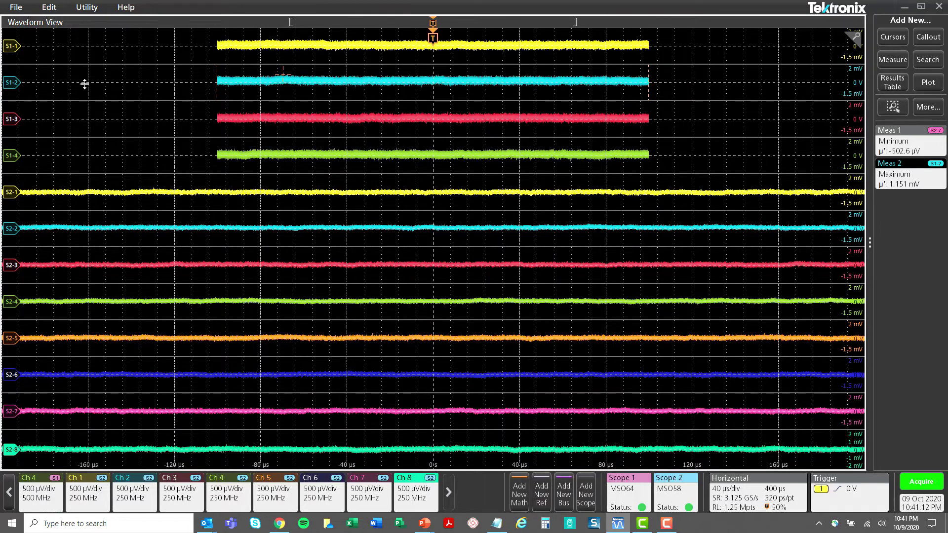
- Create a Math 1 waveform multiplying Scope 2's Ch 7 by Ch 8
click(515, 495)
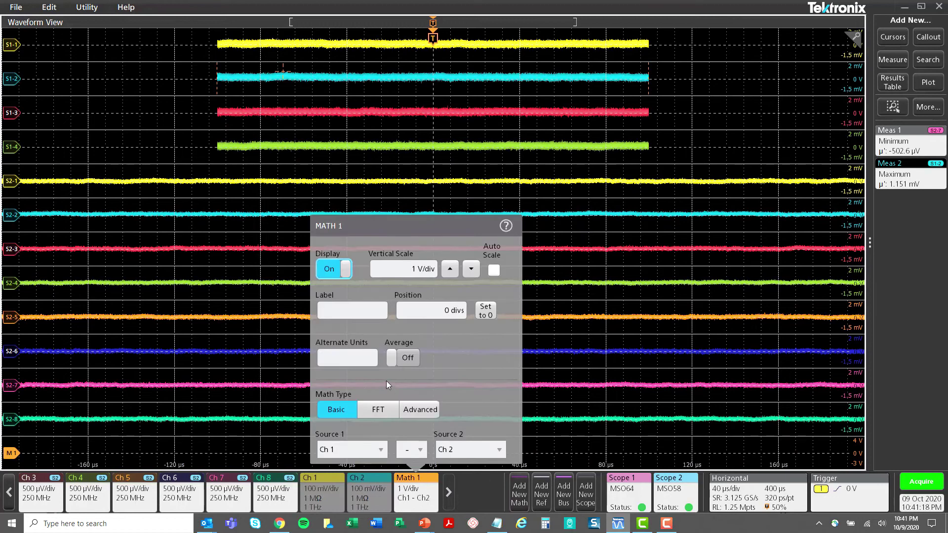
click(381, 450)
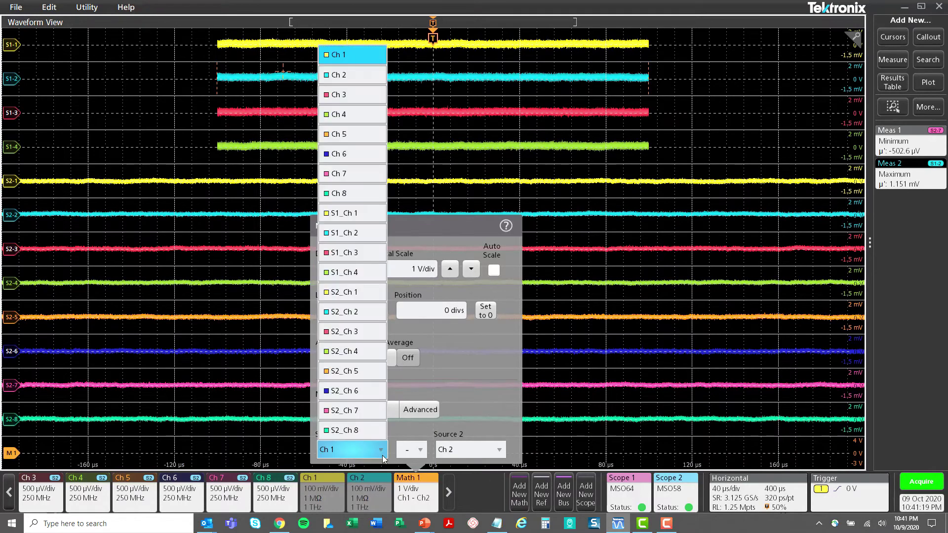
click(371, 413)
click(417, 449)
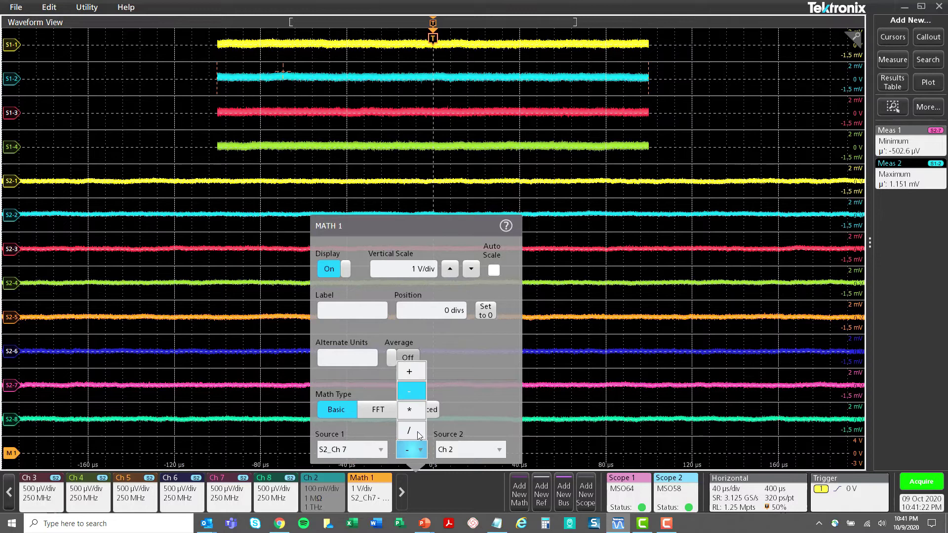
click(415, 410)
click(488, 449)
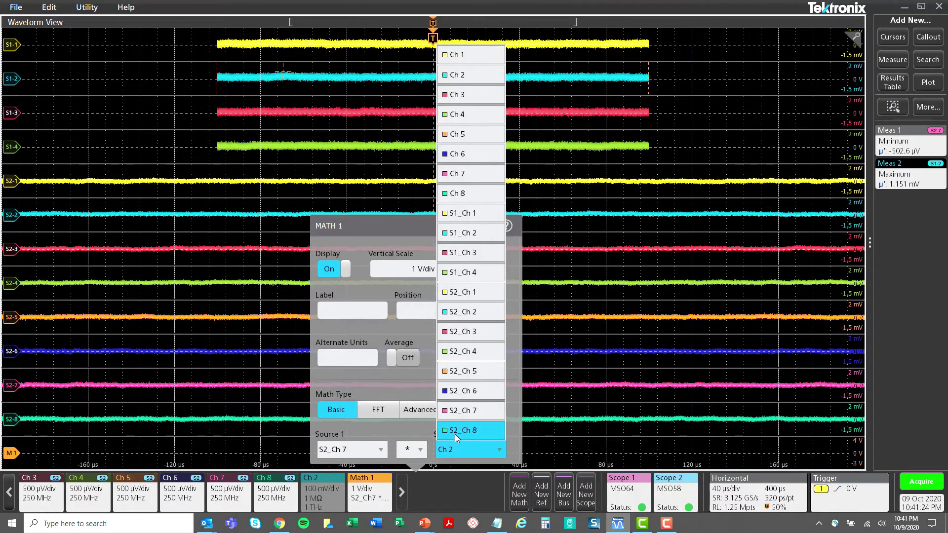
click(455, 434)
click(547, 446)
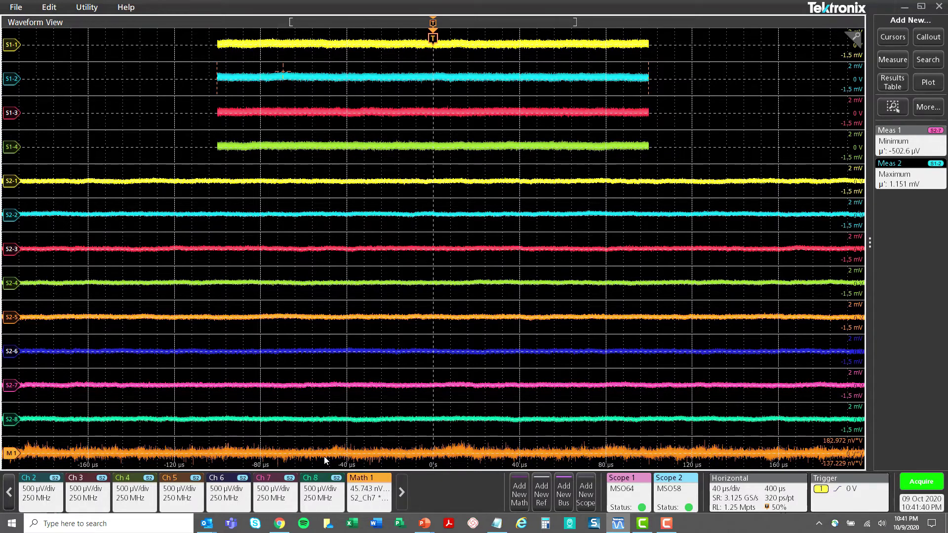
- Delete Math 1 and scroll the badge bar to reveal Scope 2's Ch 8
drag(374, 492, 374, 502)
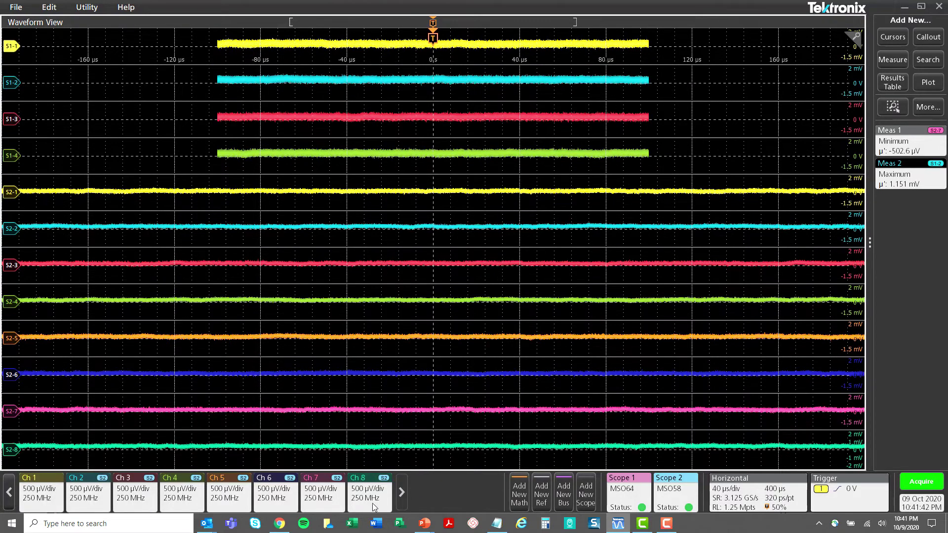
click(453, 493)
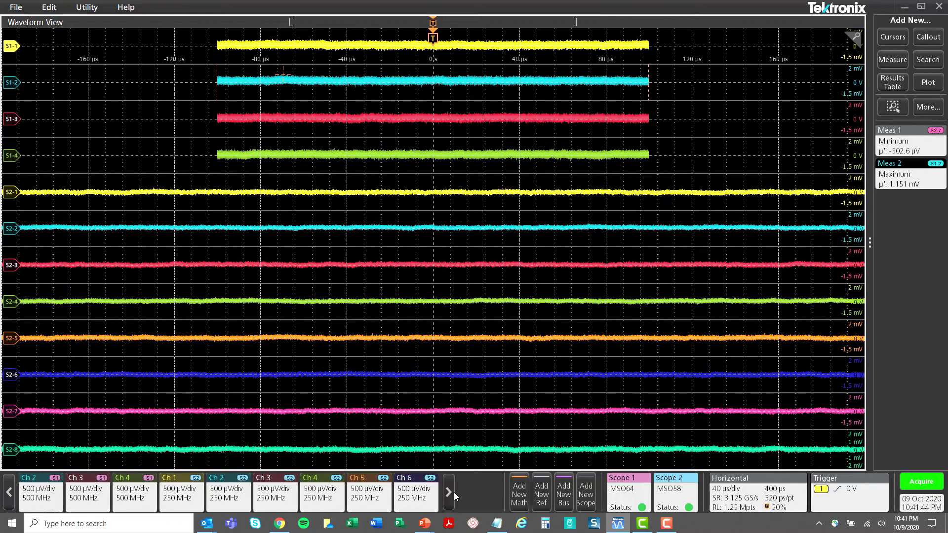
click(453, 493)
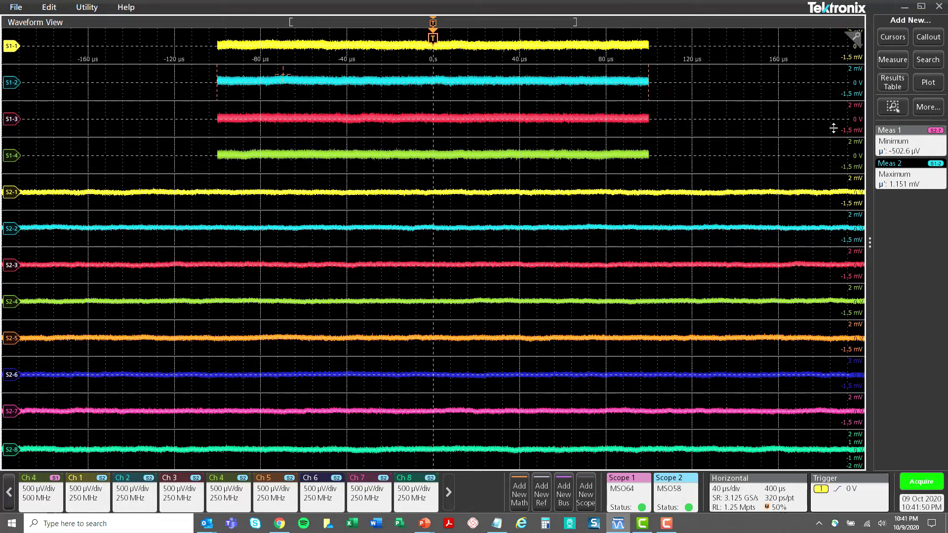
click(891, 59)
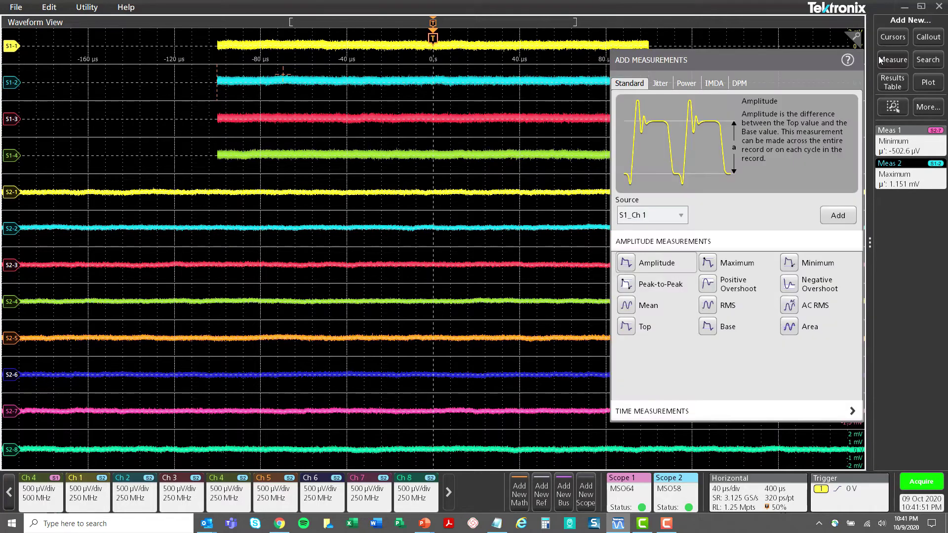
click(659, 83)
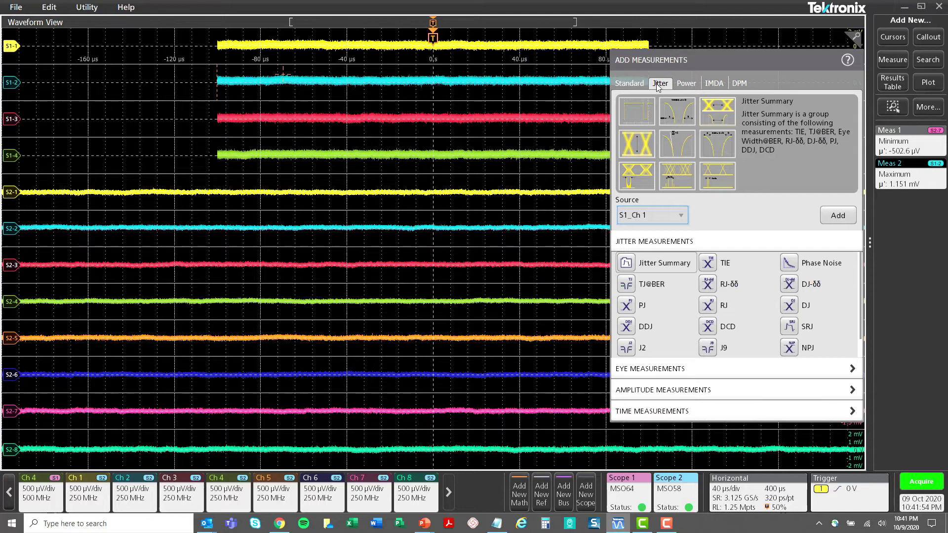
click(686, 83)
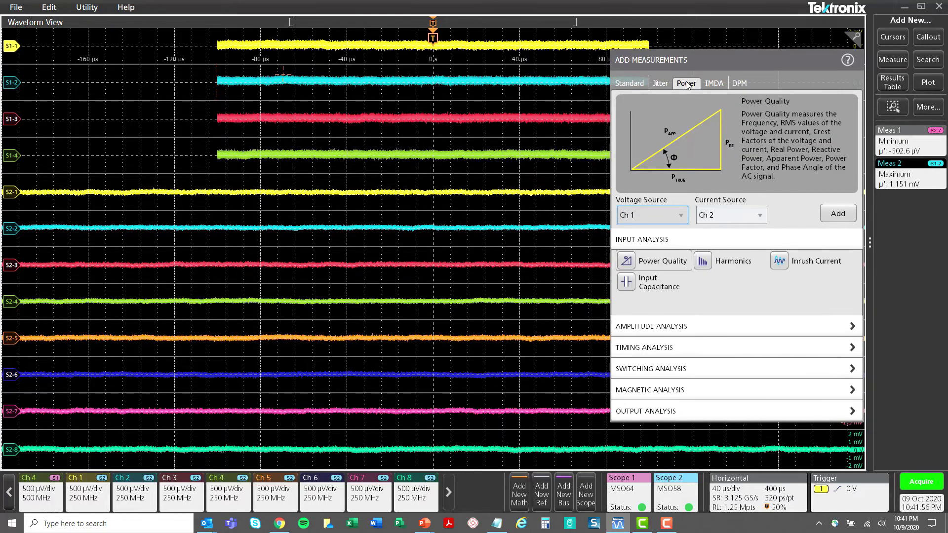
click(711, 85)
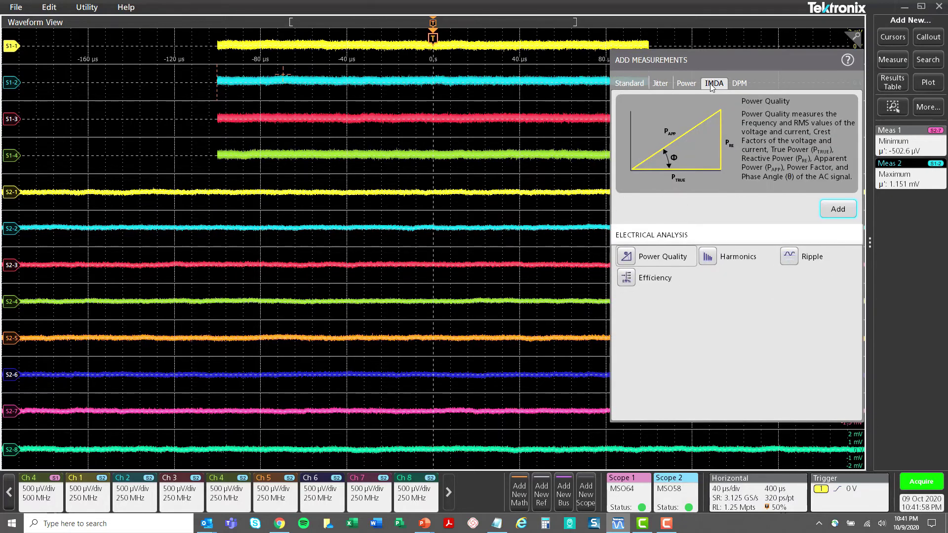
click(733, 85)
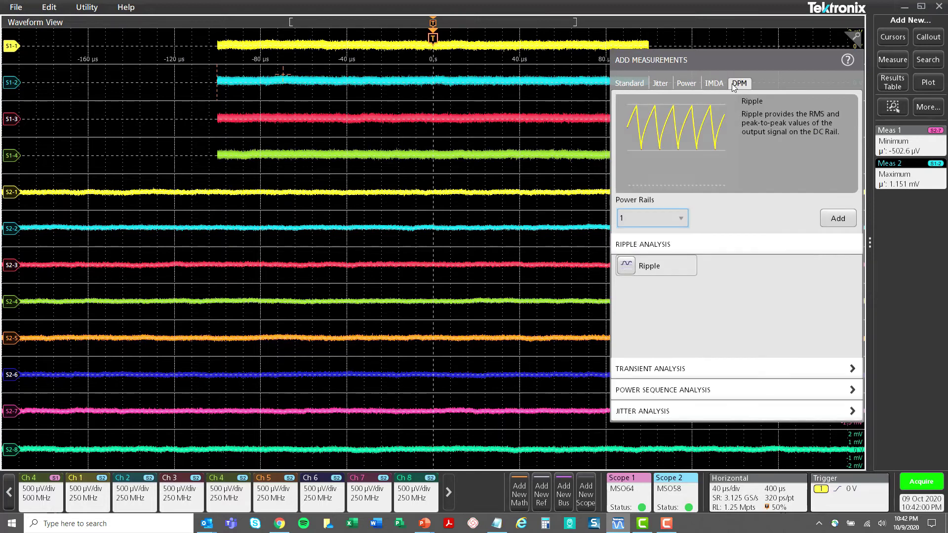
click(712, 85)
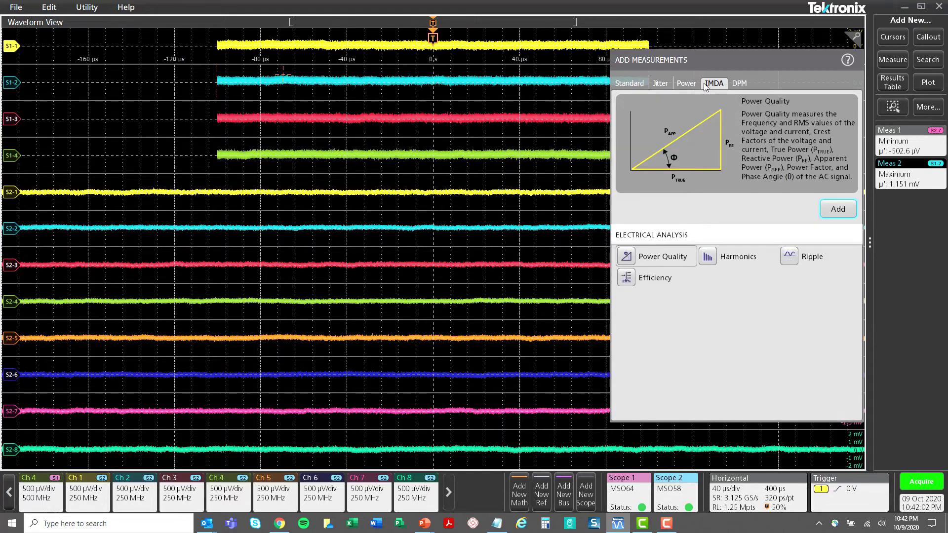
click(675, 88)
click(666, 87)
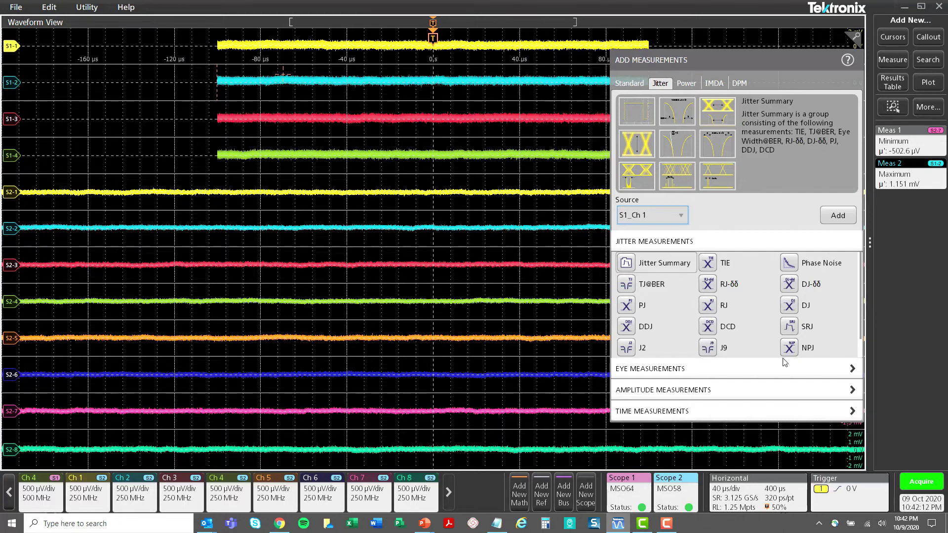
click(798, 348)
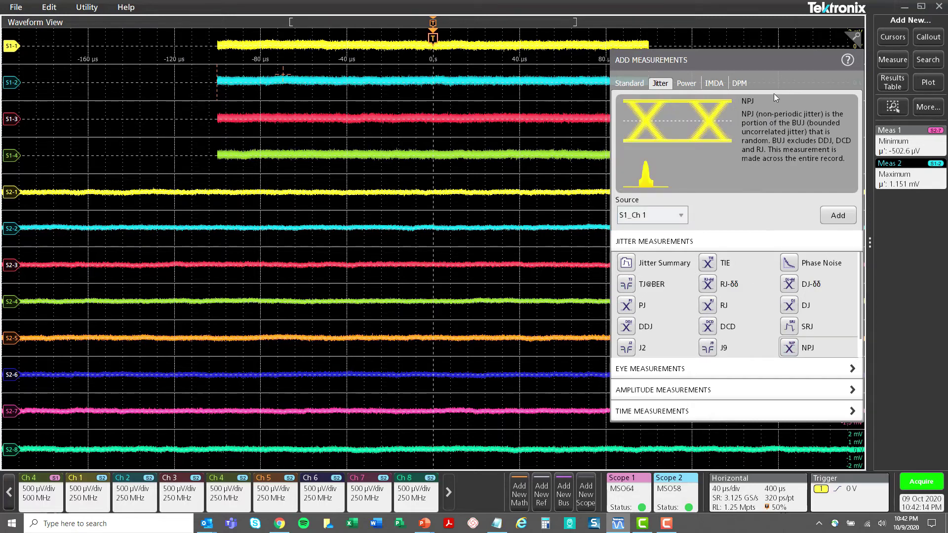
click(702, 394)
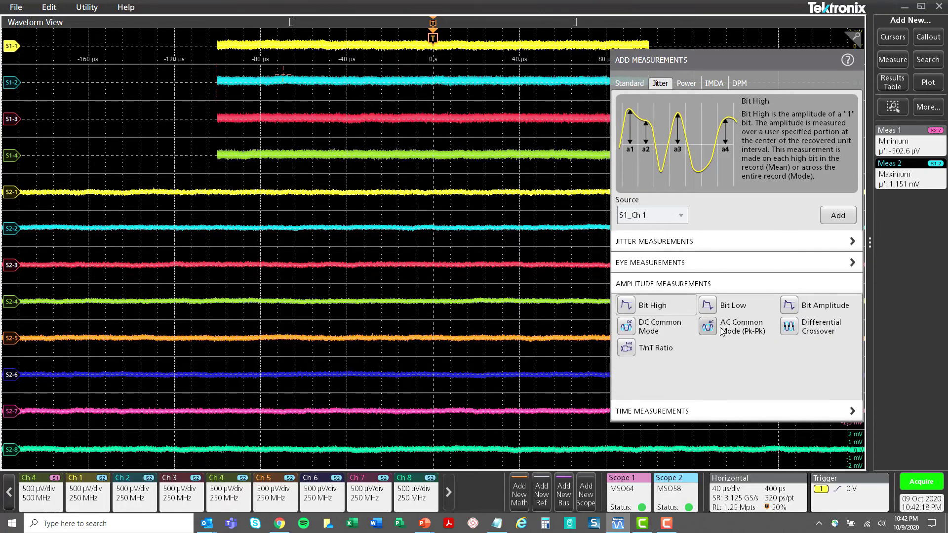
click(724, 314)
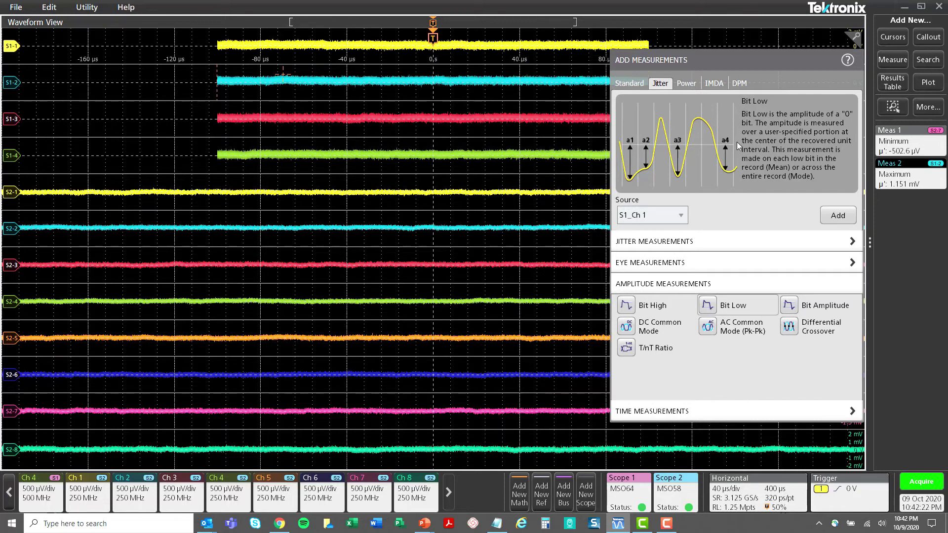
click(758, 43)
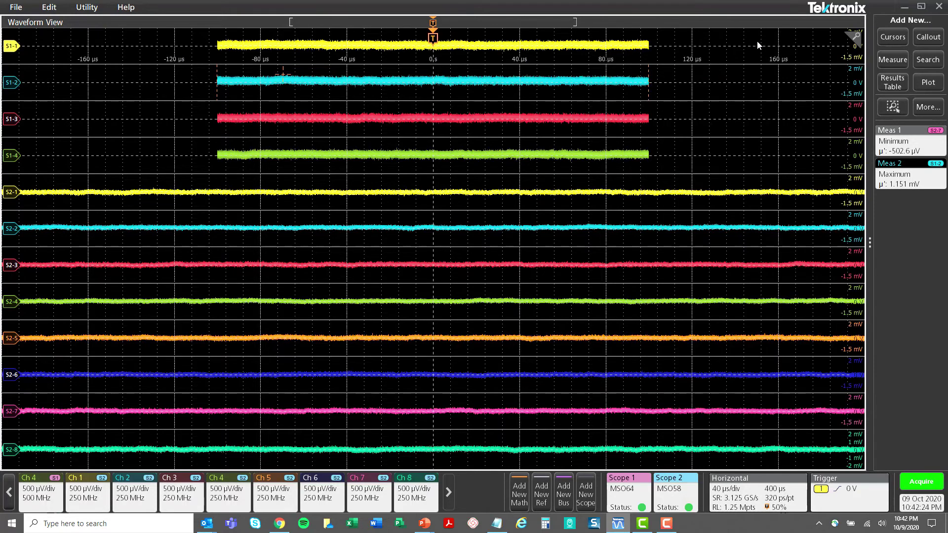
- Re-read Scope 1's four waveforms so they span about ±90 µs and Maximum shows 1.158 mV
click(639, 482)
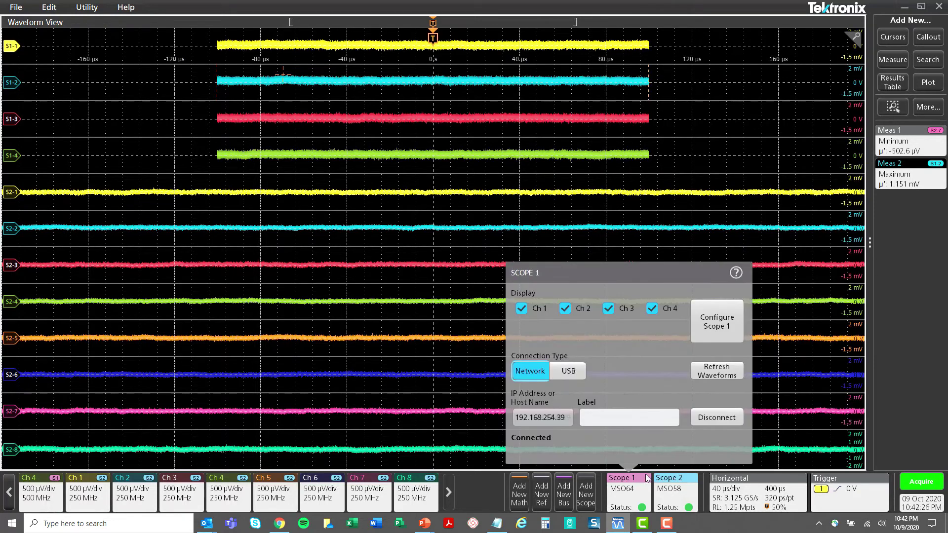
click(707, 373)
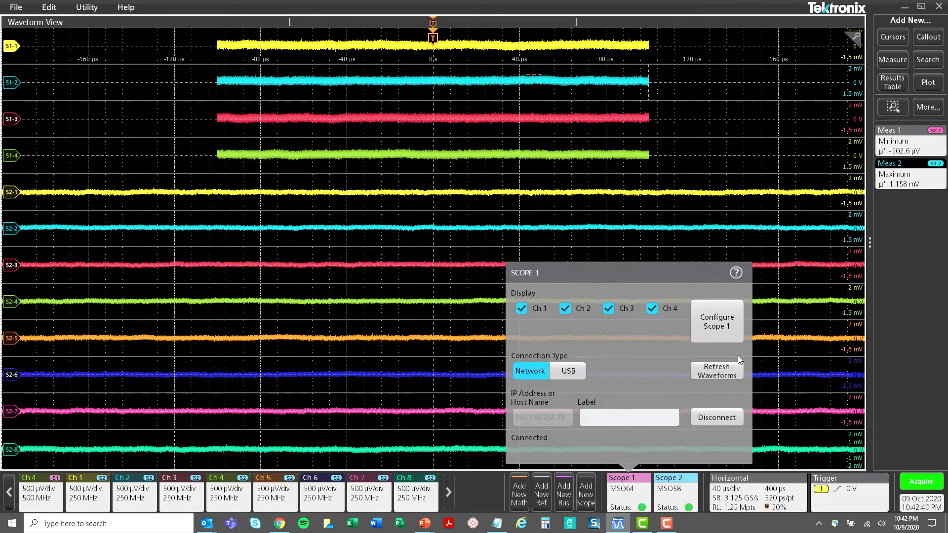
click(795, 341)
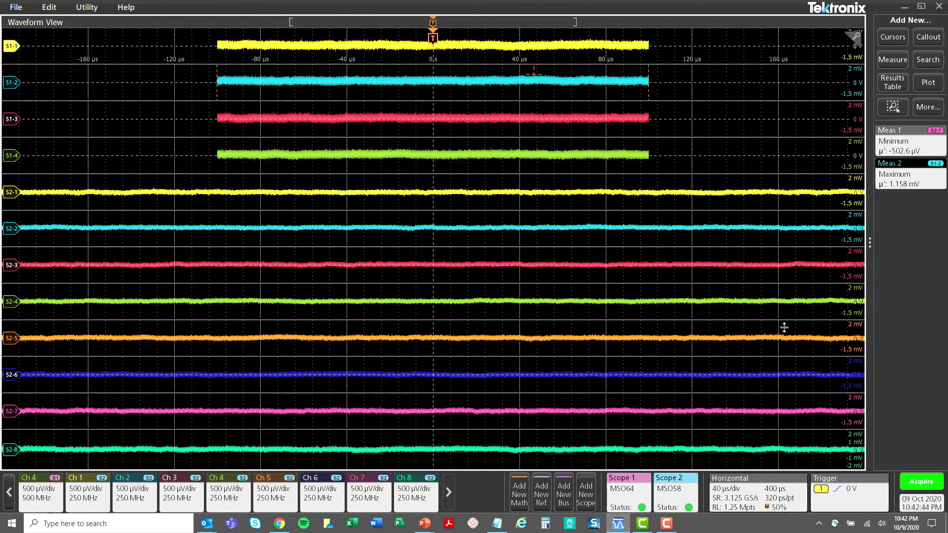
- In the Utility I/O settings, turn TekScope Remote Control on with the VISA protocol
click(79, 6)
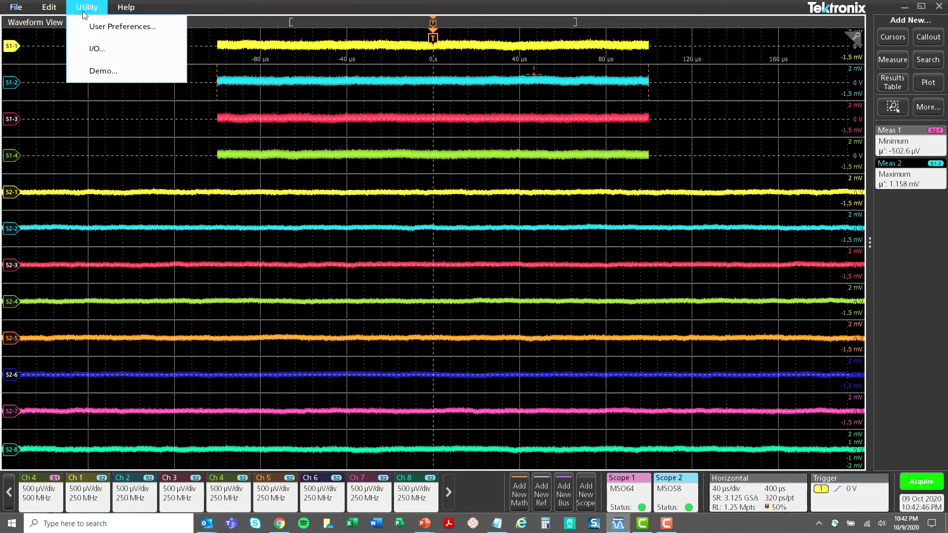
click(101, 45)
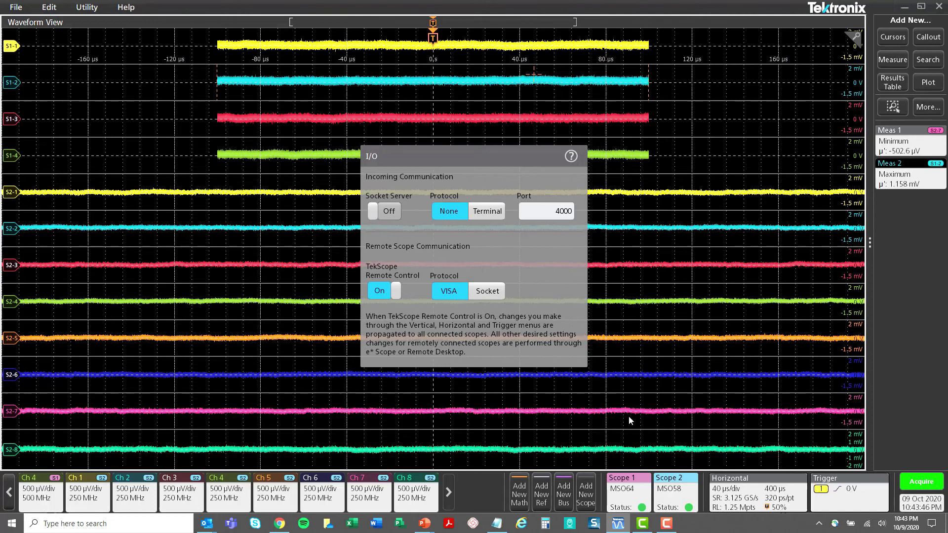
click(625, 490)
click(624, 496)
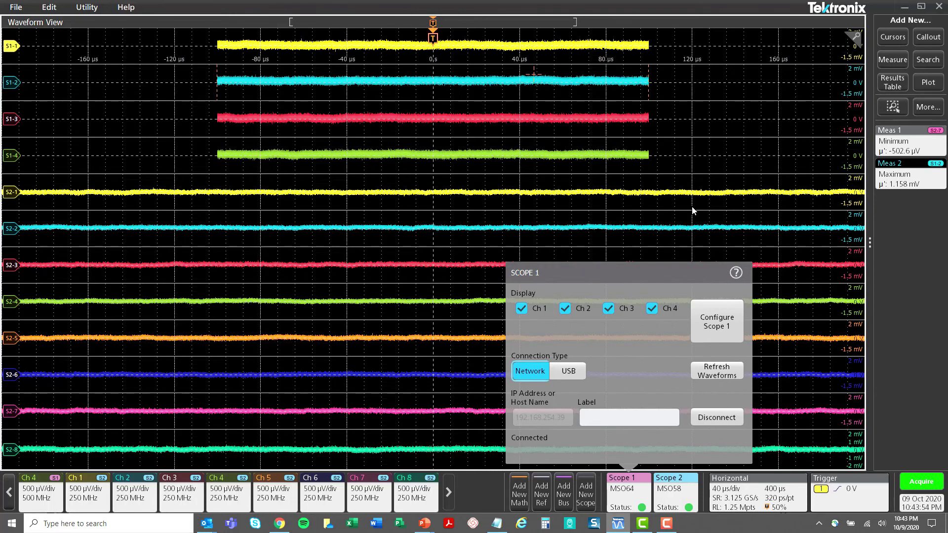
- Delete Scope 2's Ch 2–Ch 8 and Scope 1's other channels, confirming each, keeping both Ch 1 traces
click(708, 251)
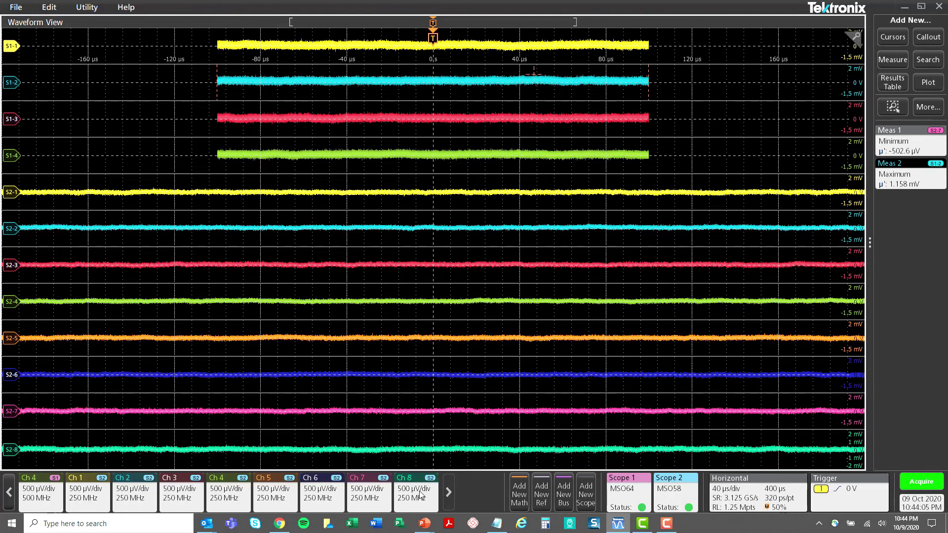
mouse_move(420, 494)
mouse_down()
mouse_move(415, 516)
mouse_move(445, 510)
mouse_move(399, 521)
mouse_up()
click(458, 284)
drag(350, 489, 350, 517)
drag(304, 489, 290, 525)
drag(256, 489, 257, 516)
drag(116, 489, 119, 517)
drag(69, 489, 73, 517)
click(450, 280)
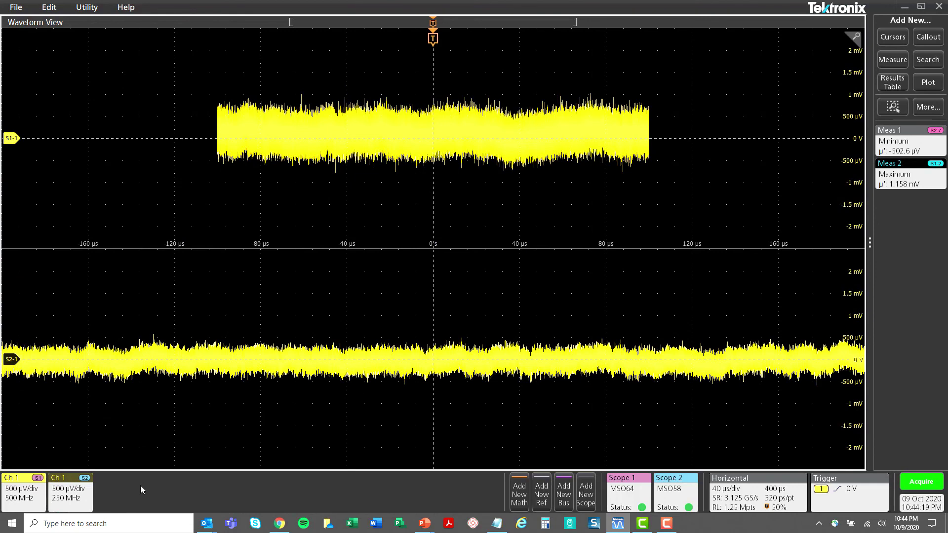